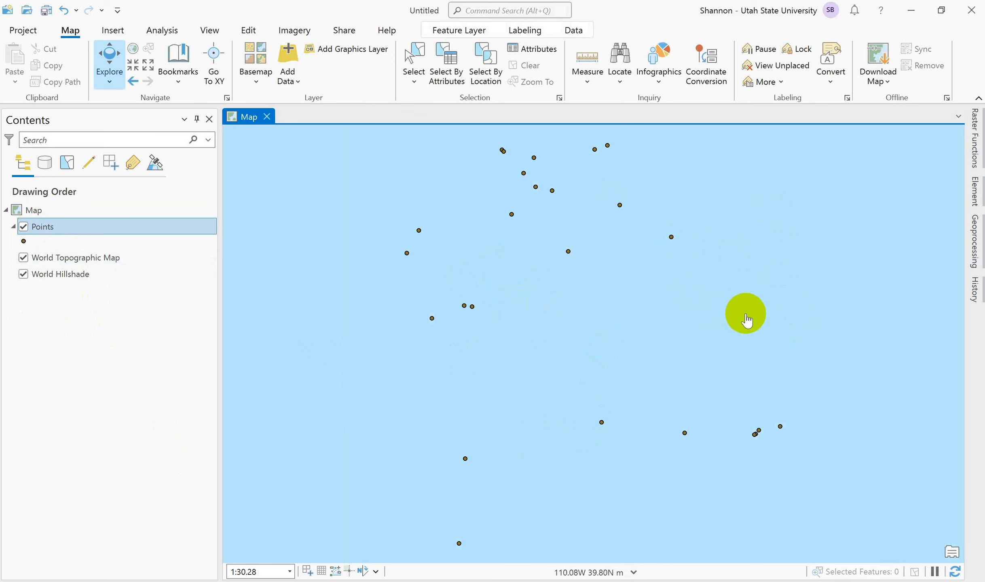
# Examine where the Points layer falls on the world basemap relative to the United States.
pyautogui.scroll(-5, 747, 320)
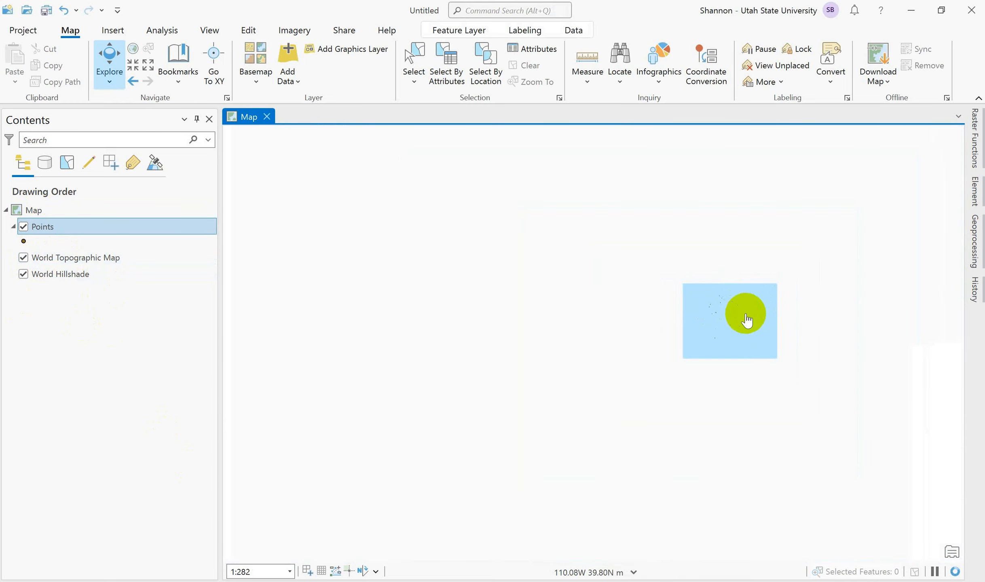
pyautogui.scroll(-3, 724, 349)
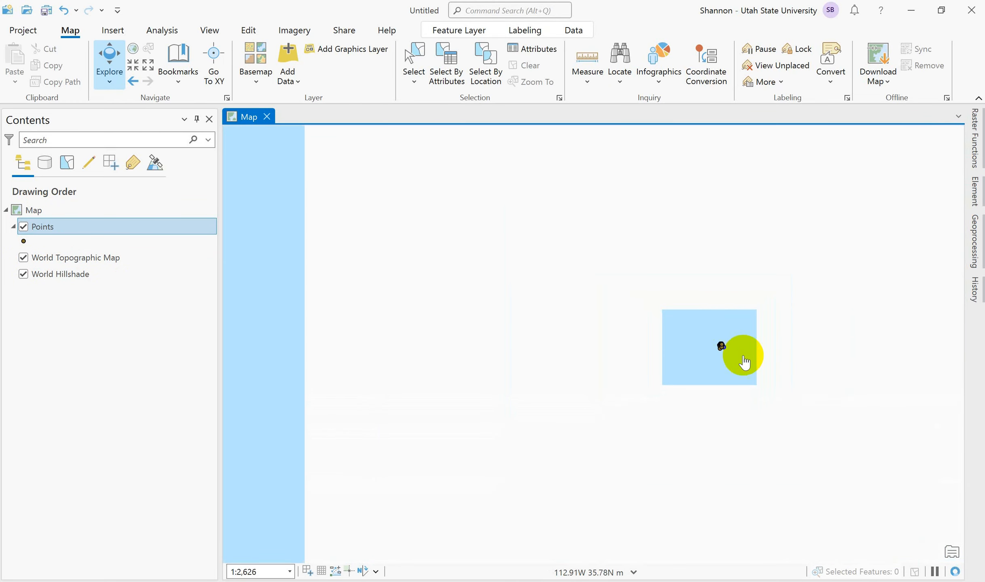
pyautogui.scroll(-3, 720, 352)
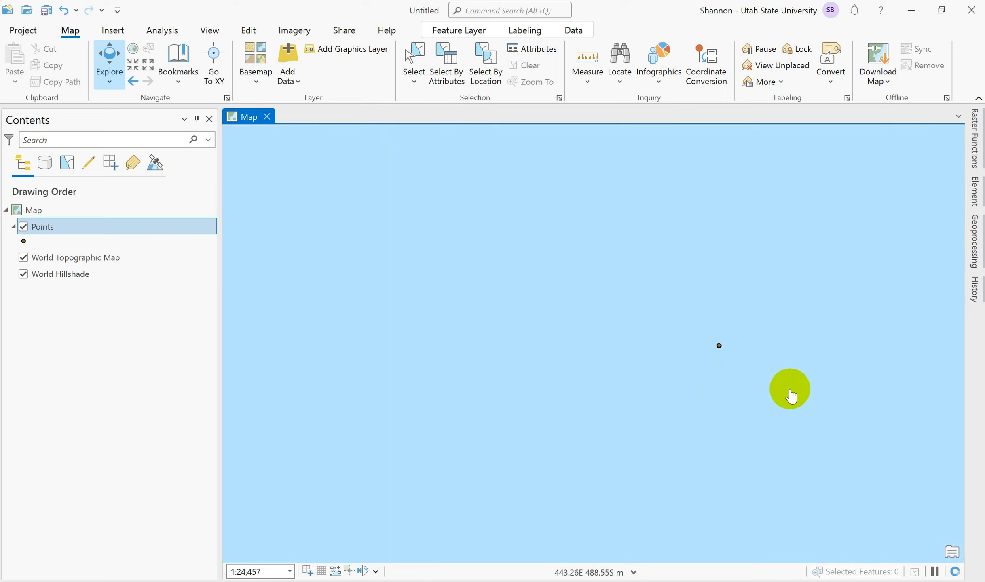
pyautogui.scroll(-3, 645, 297)
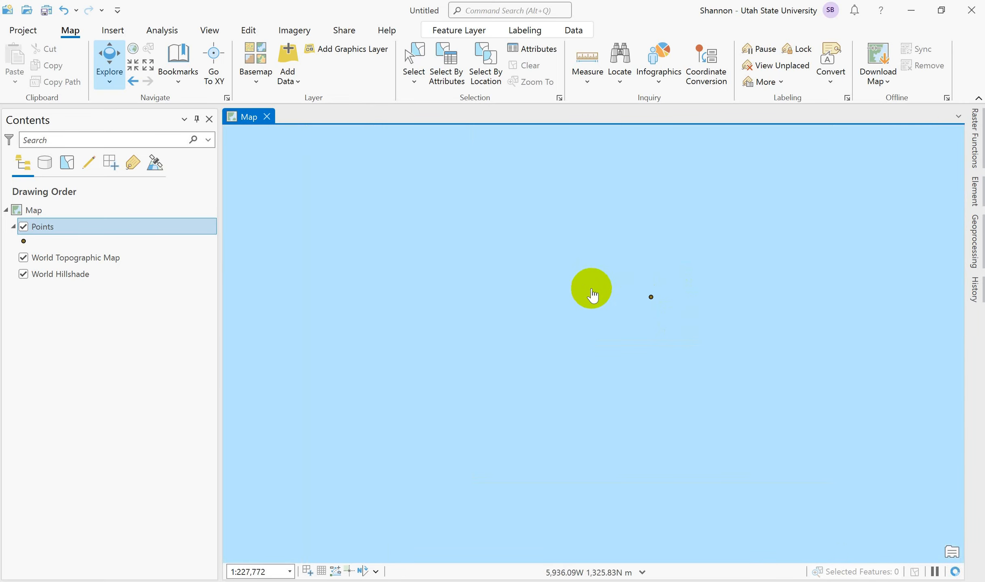
pyautogui.scroll(-3, 607, 287)
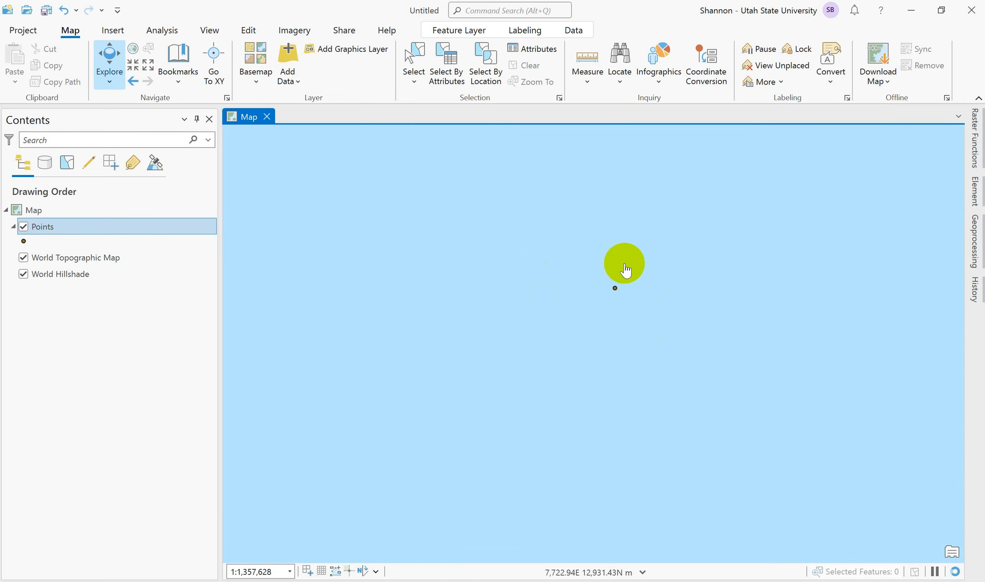
pyautogui.scroll(-3, 515, 175)
pyautogui.scroll(-4, 666, 380)
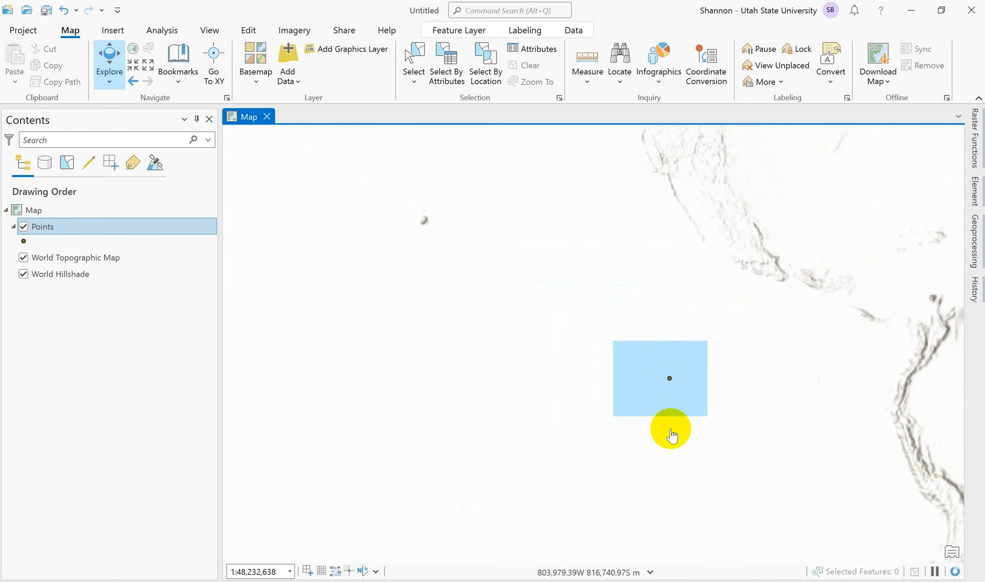
pyautogui.moveTo(739, 360); pyautogui.dragTo(607, 363)
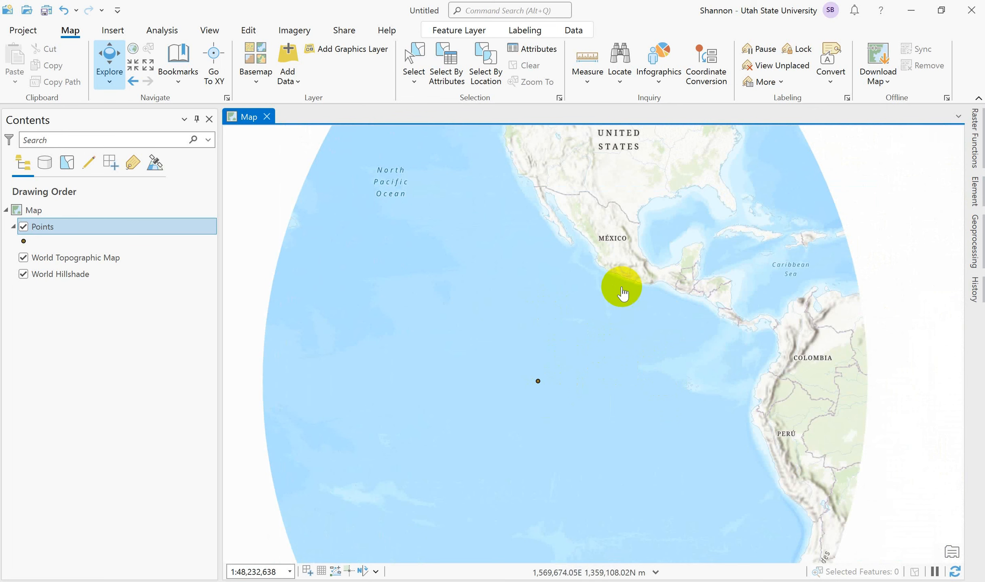
pyautogui.moveTo(613, 263); pyautogui.dragTo(606, 348)
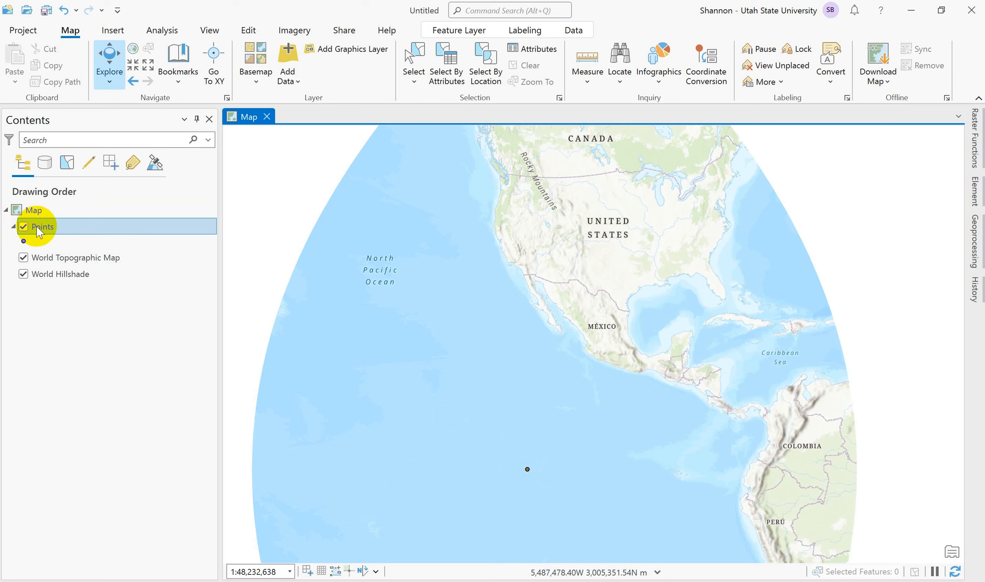
# Inspect the top and bottom extent coordinates and their units in the Points layer's source properties.
pyautogui.rightClick(45, 234)
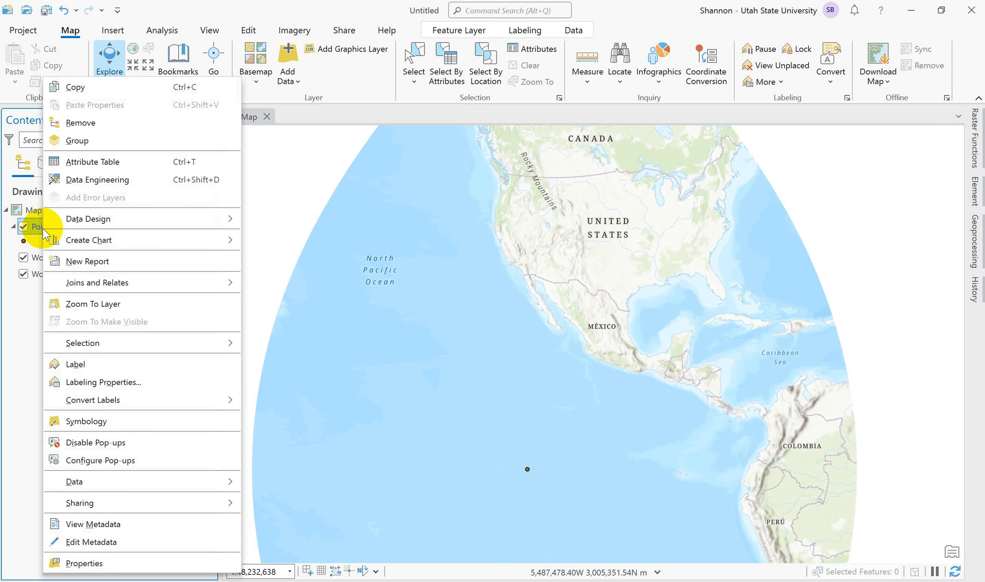
pyautogui.click(106, 565)
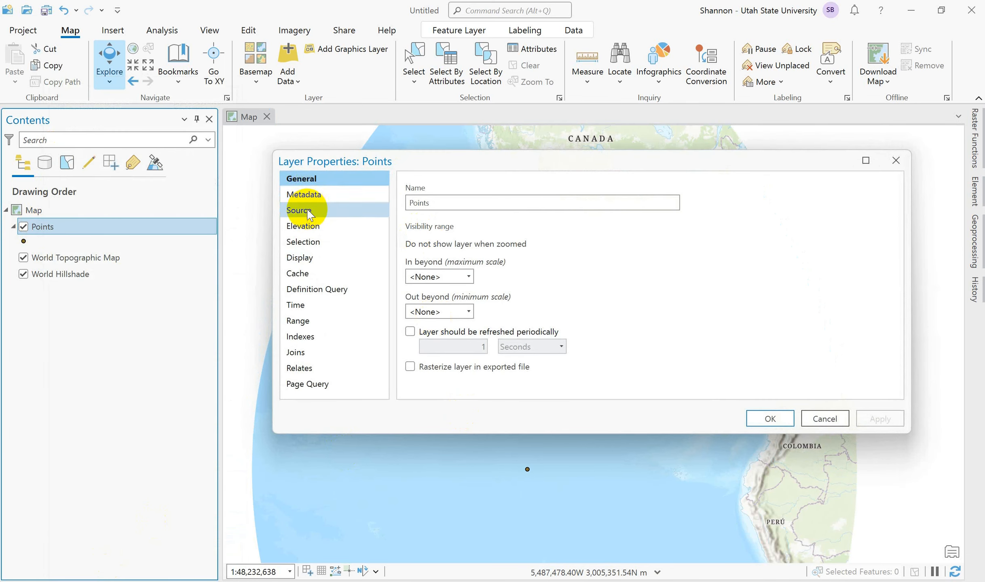
pyautogui.click(307, 212)
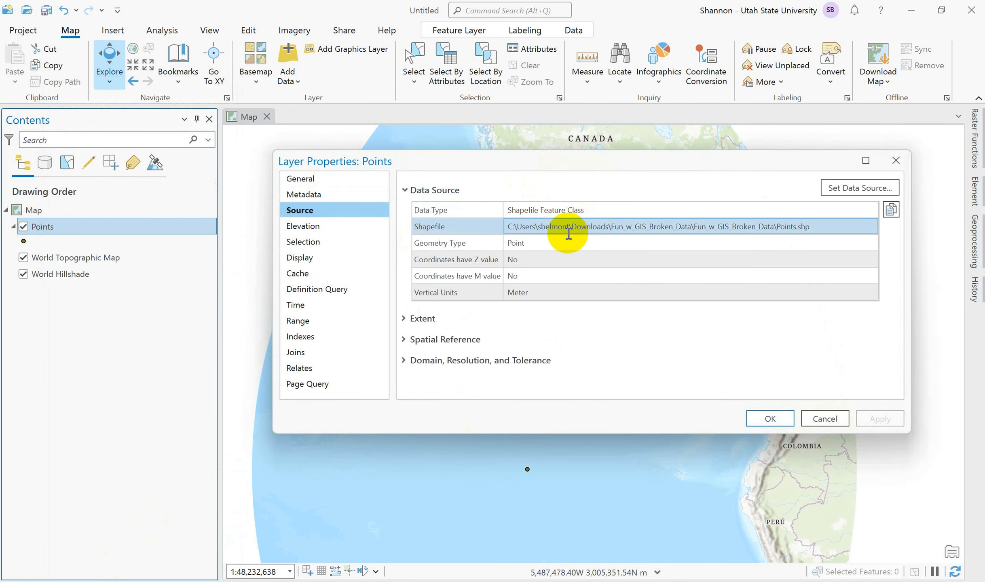
pyautogui.click(420, 318)
pyautogui.scroll(-2, 576, 344)
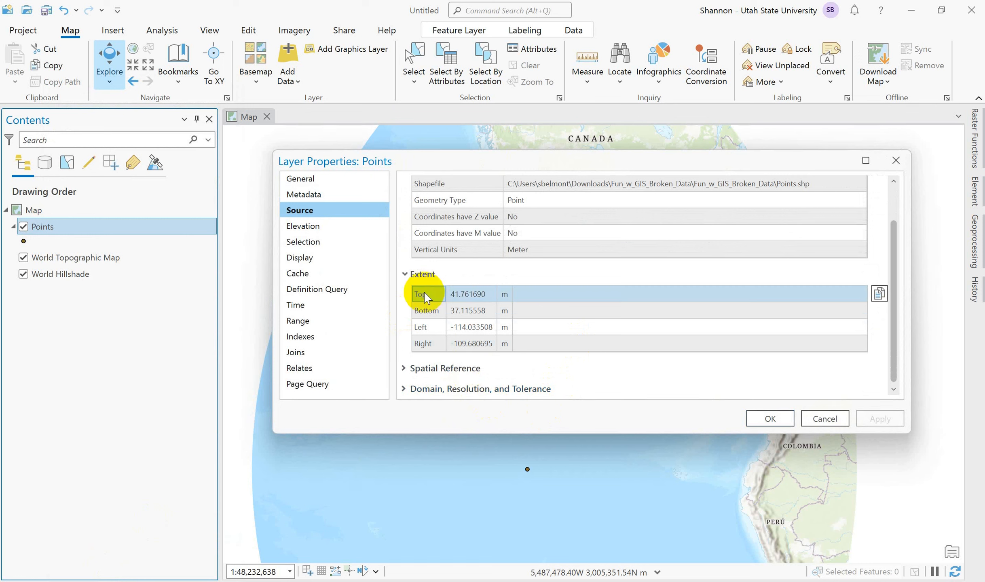
pyautogui.click(427, 294)
pyautogui.click(427, 312)
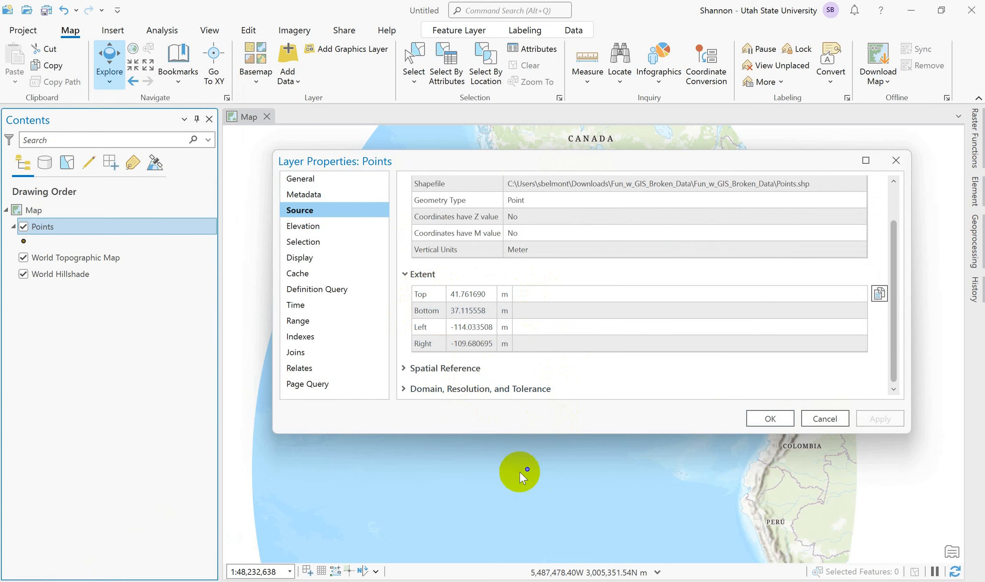
pyautogui.click(464, 294)
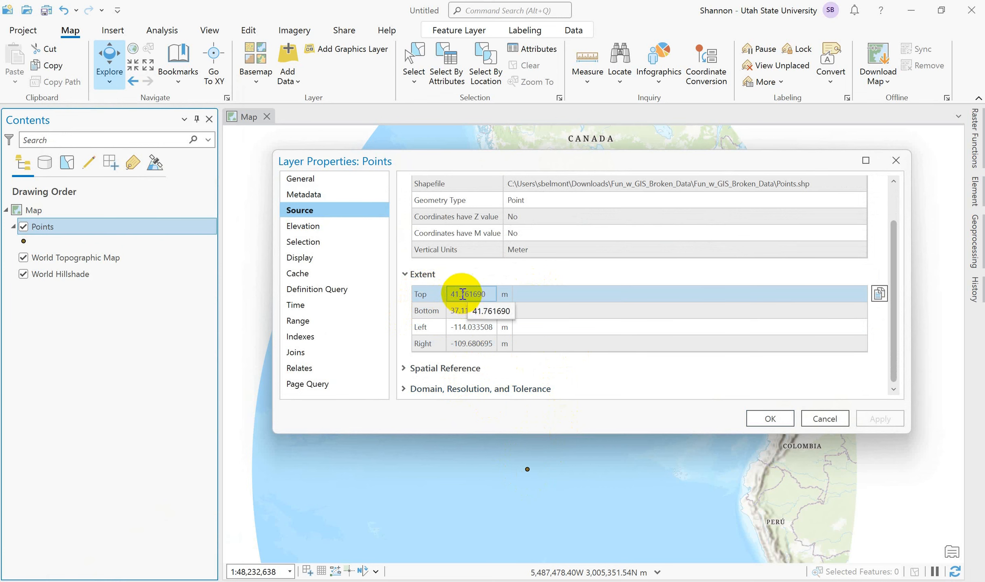
pyautogui.click(506, 293)
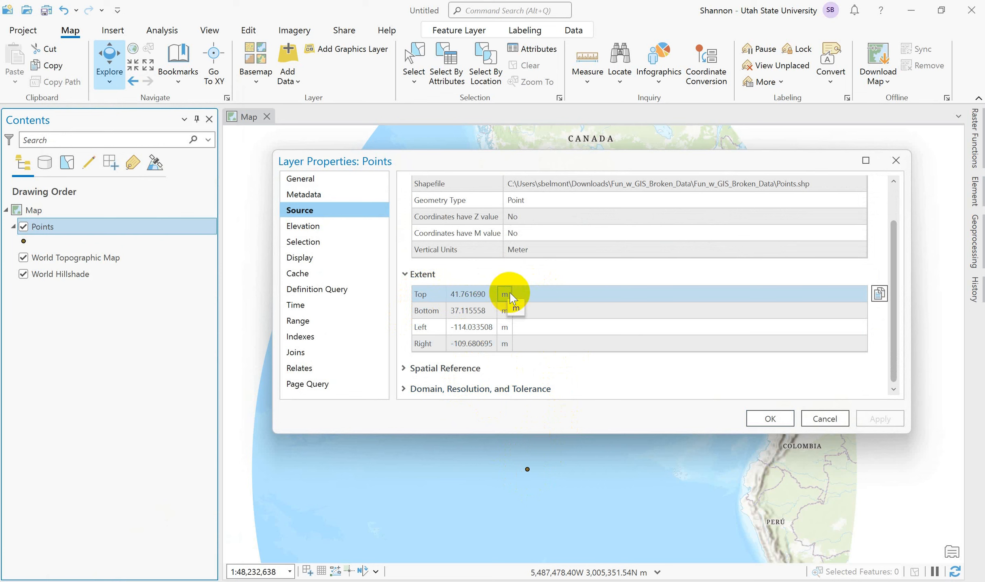
pyautogui.click(424, 310)
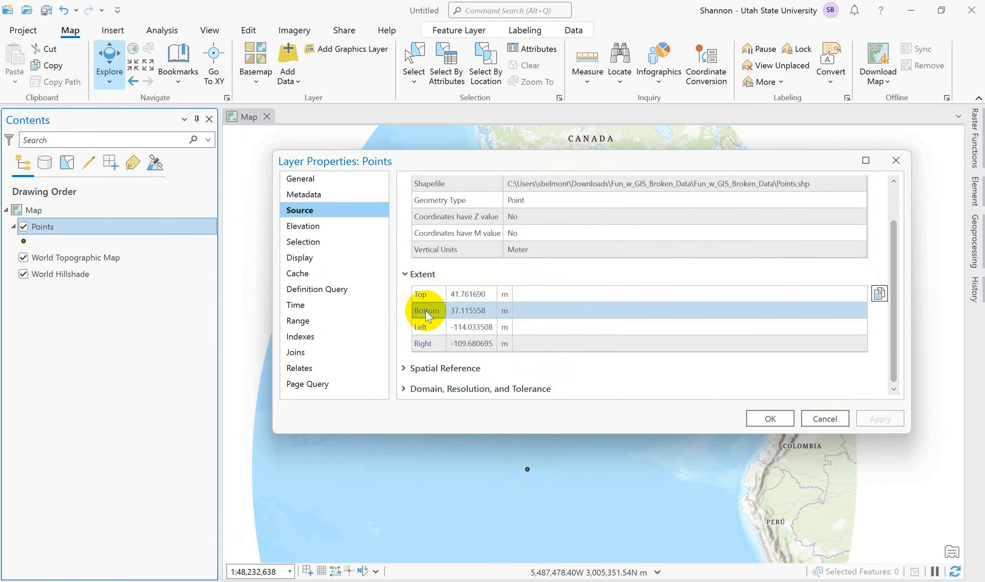
pyautogui.click(483, 311)
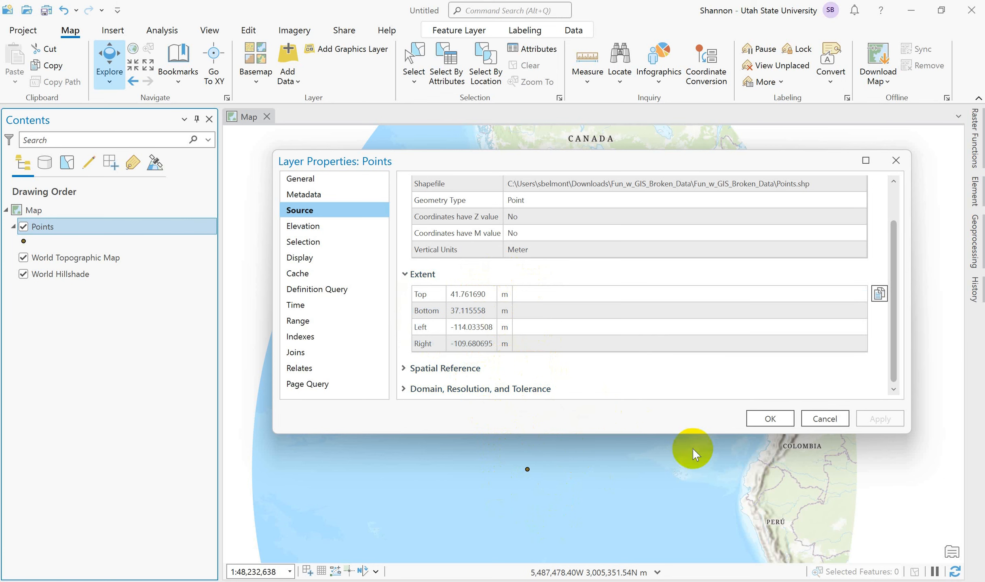
pyautogui.click(826, 419)
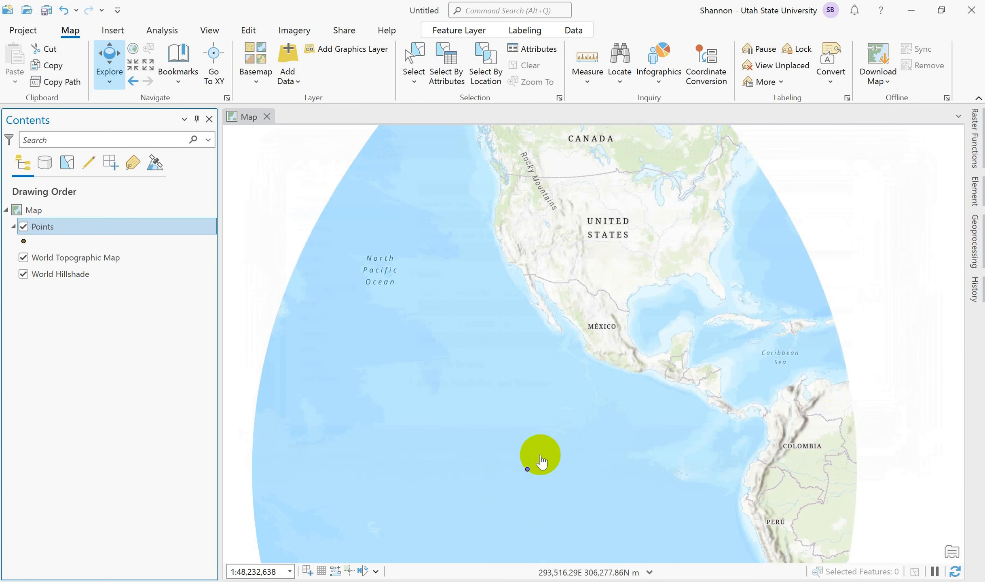
# Zoom to the Points layer and measure the planar distance across its points horizontally and vertically in metric units.
pyautogui.rightClick(47, 232)
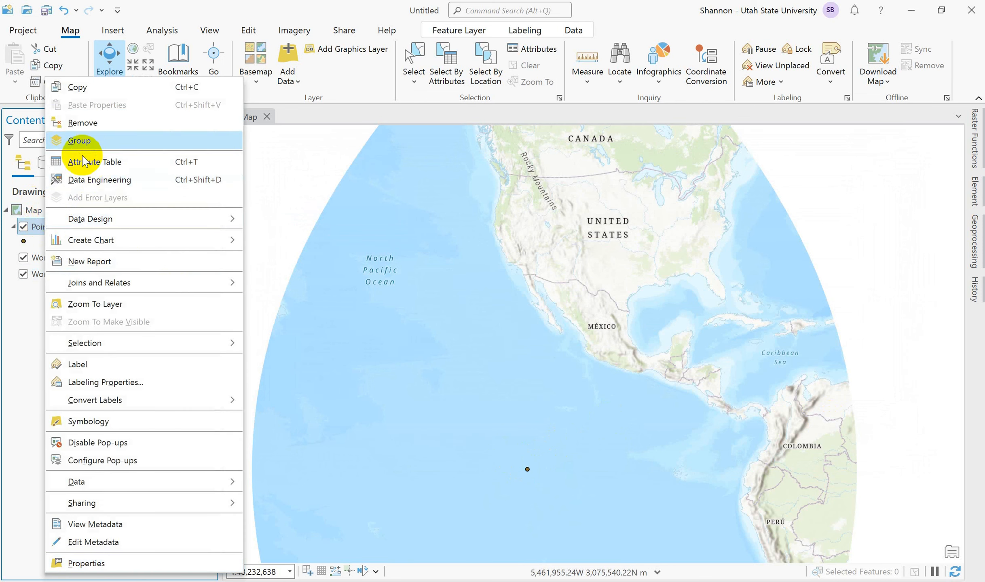
pyautogui.click(110, 311)
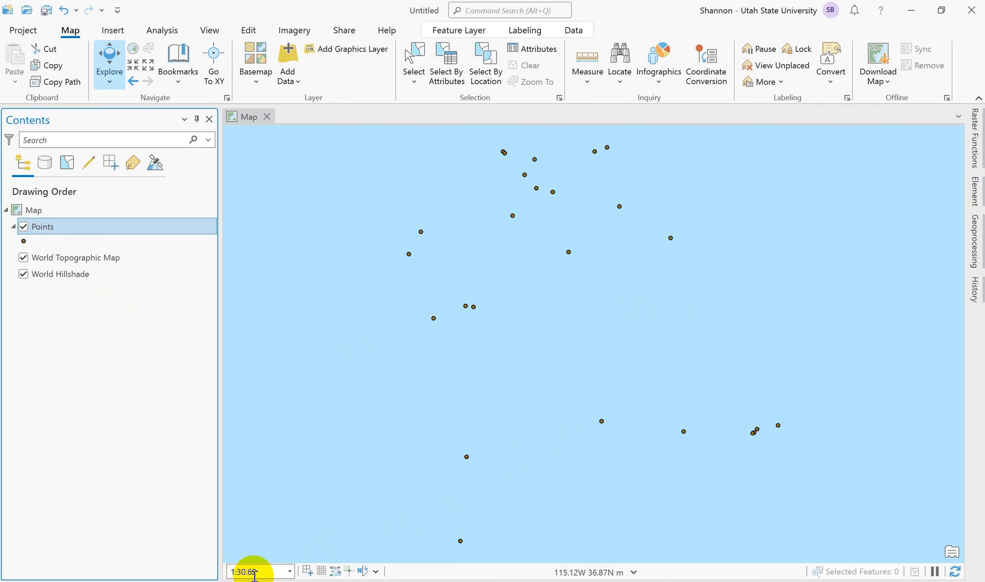
pyautogui.click(586, 61)
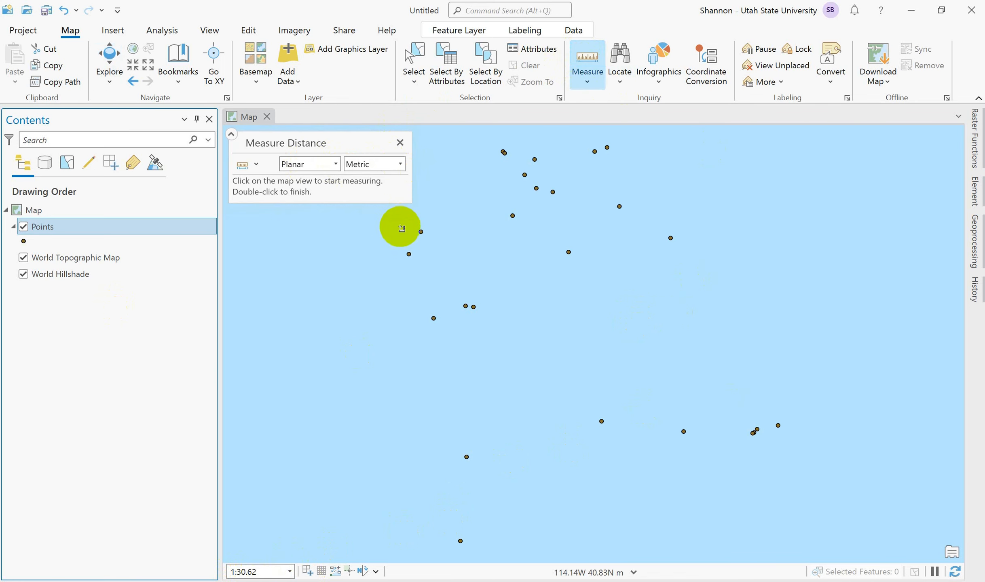
pyautogui.click(389, 285)
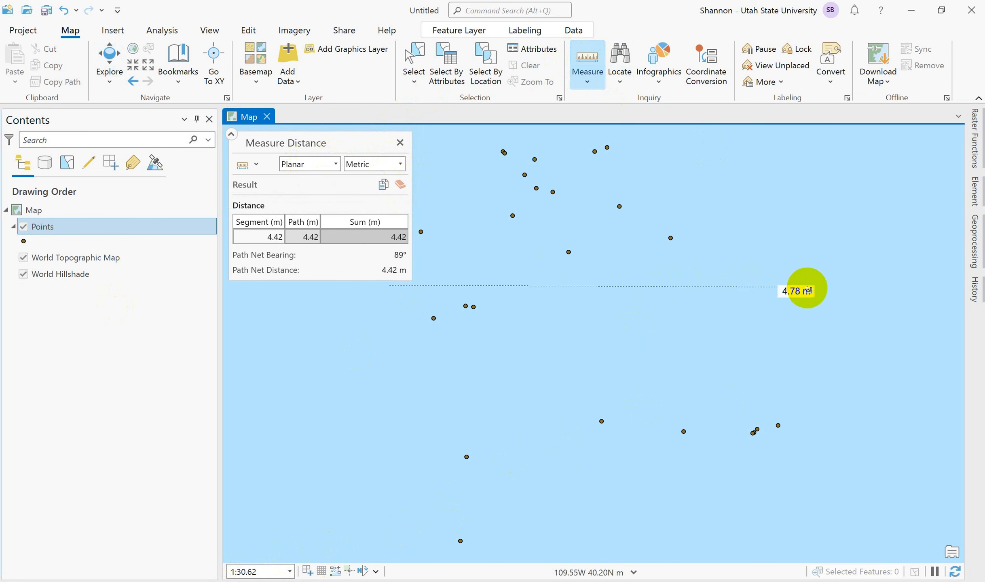
pyautogui.doubleClick(810, 289)
pyautogui.click(542, 144)
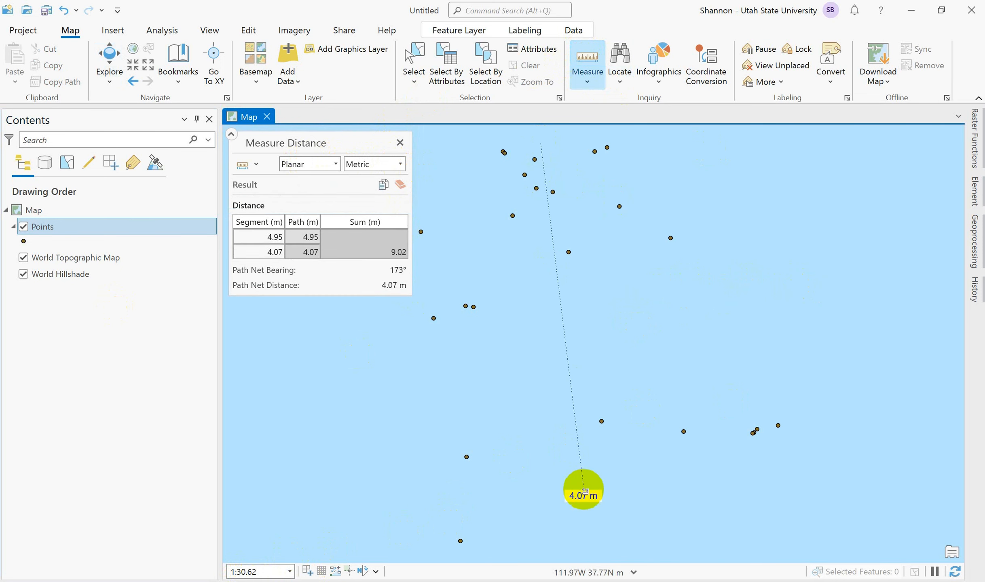
pyautogui.doubleClick(548, 557)
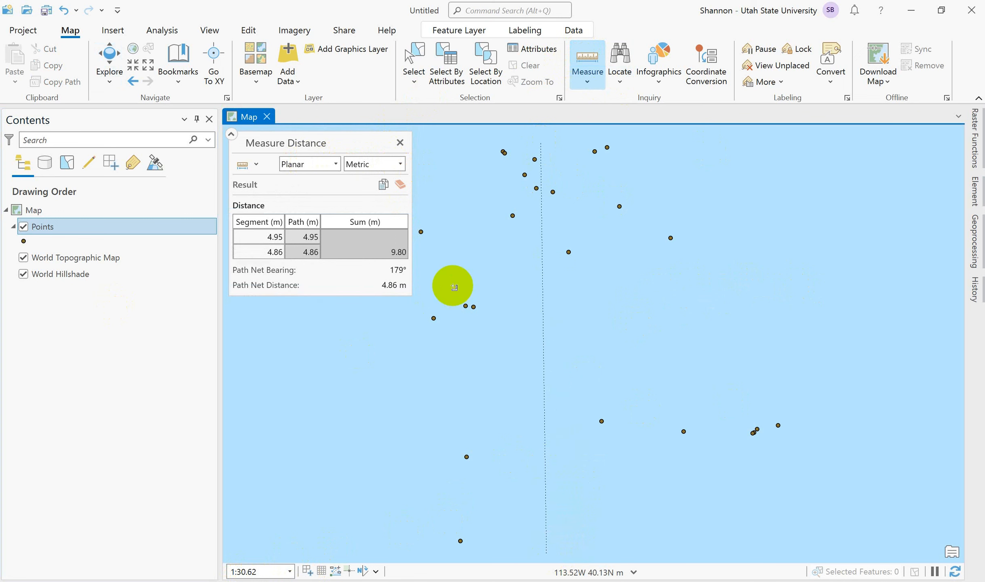
pyautogui.click(400, 143)
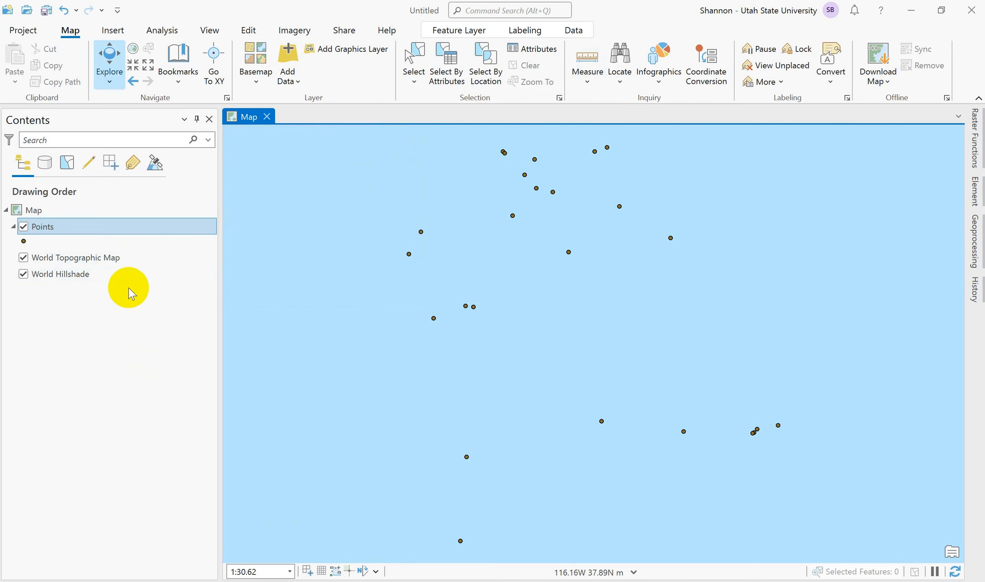
# Review the Points layer's source extent again, checking the units of the left and right coordinates.
pyautogui.rightClick(61, 228)
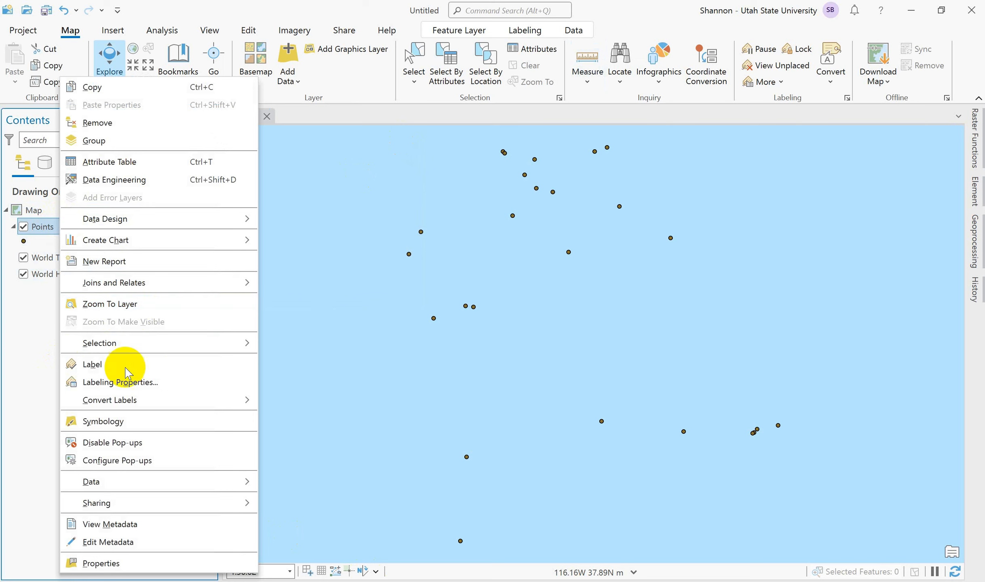
pyautogui.click(133, 566)
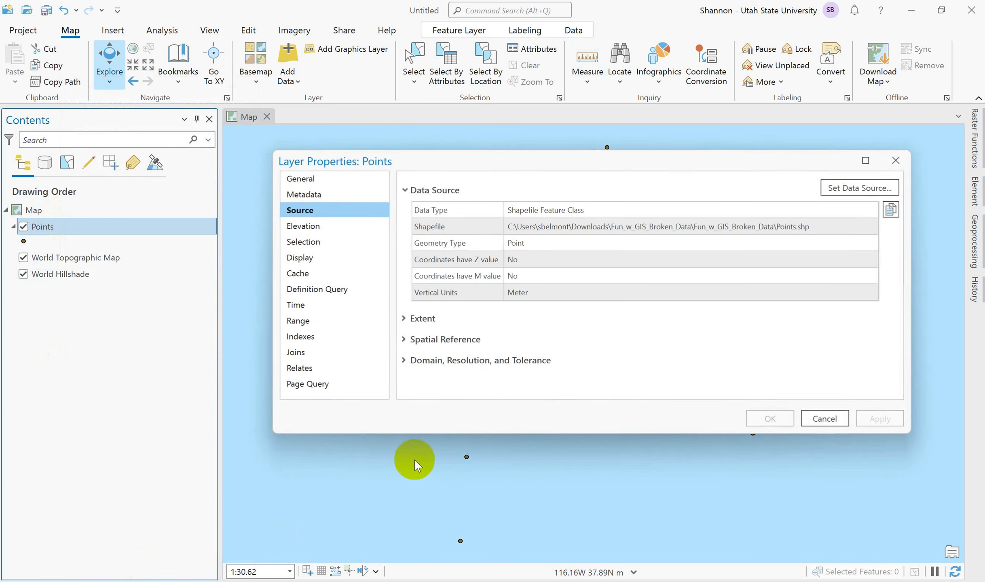
pyautogui.click(424, 324)
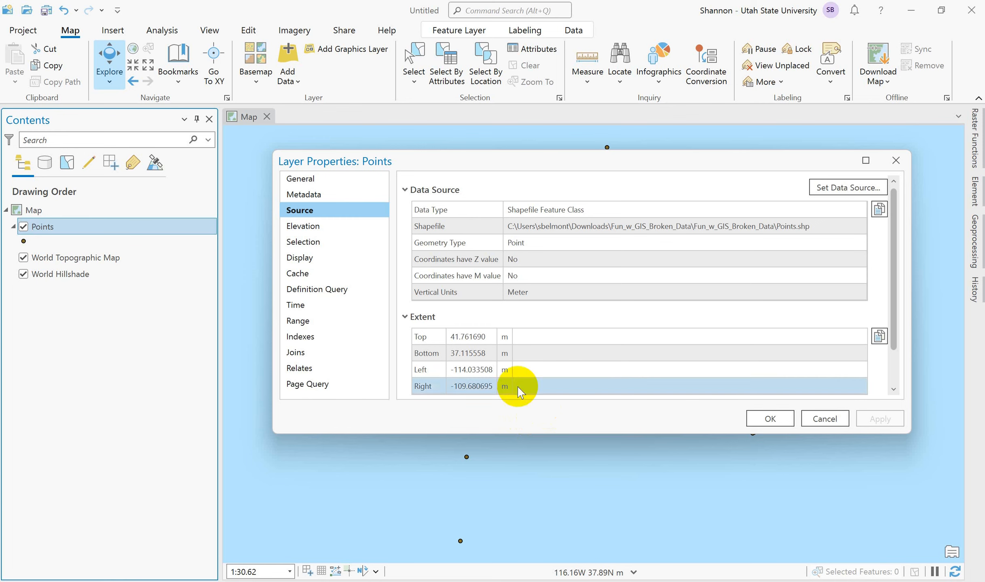
pyautogui.click(504, 370)
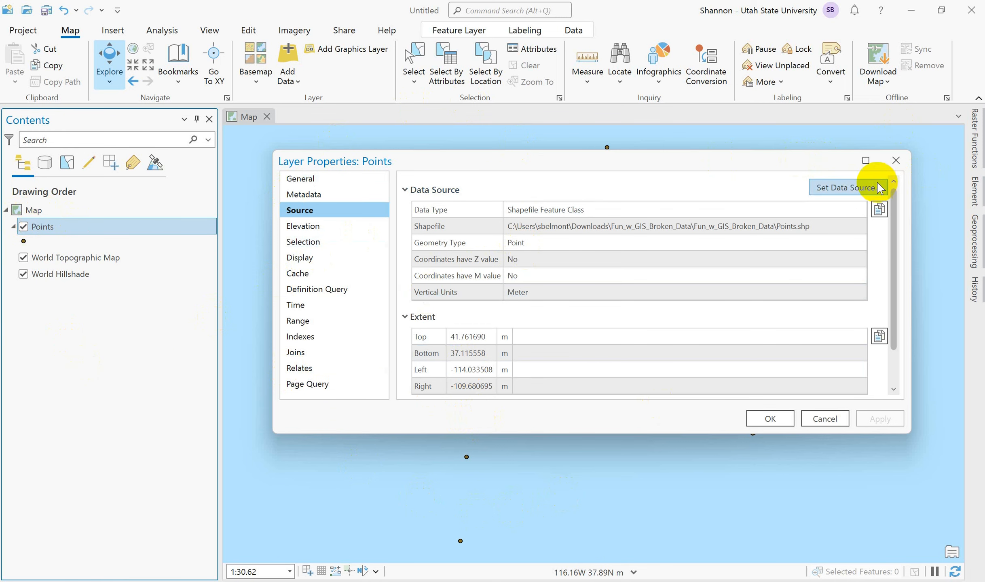
pyautogui.click(896, 160)
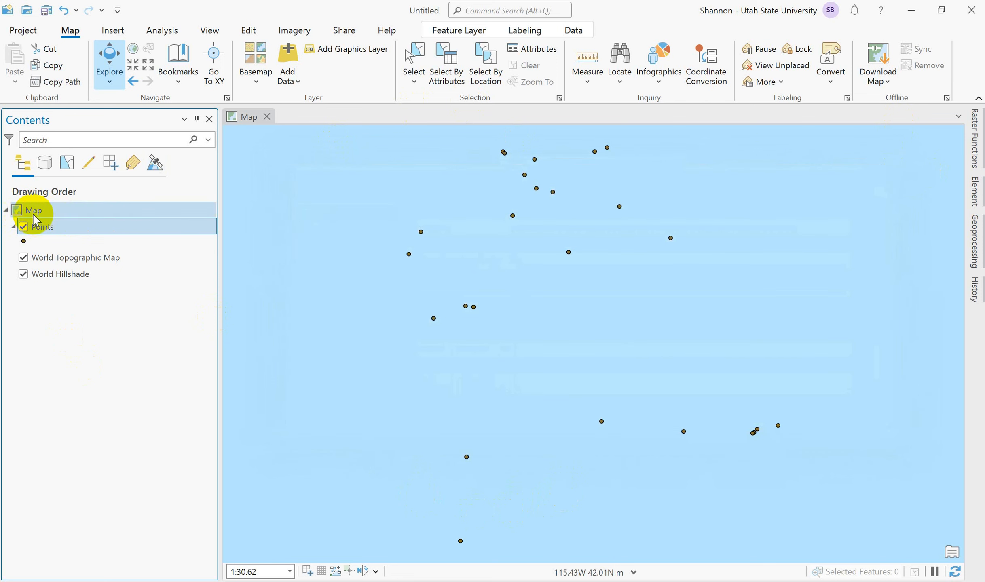
# Check which XY coordinate system is set in the map's properties, leaving without changes.
pyautogui.rightClick(34, 216)
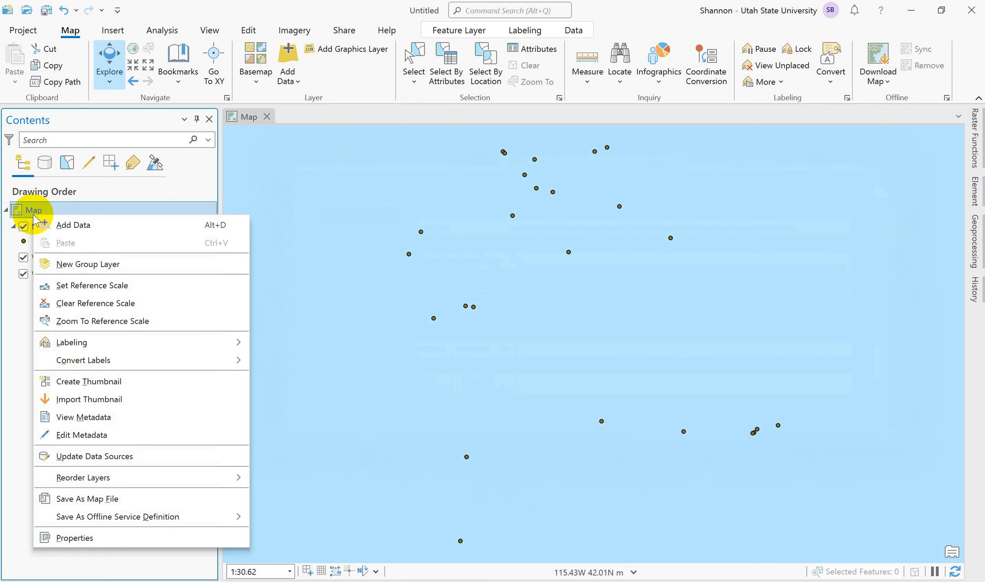
pyautogui.click(108, 542)
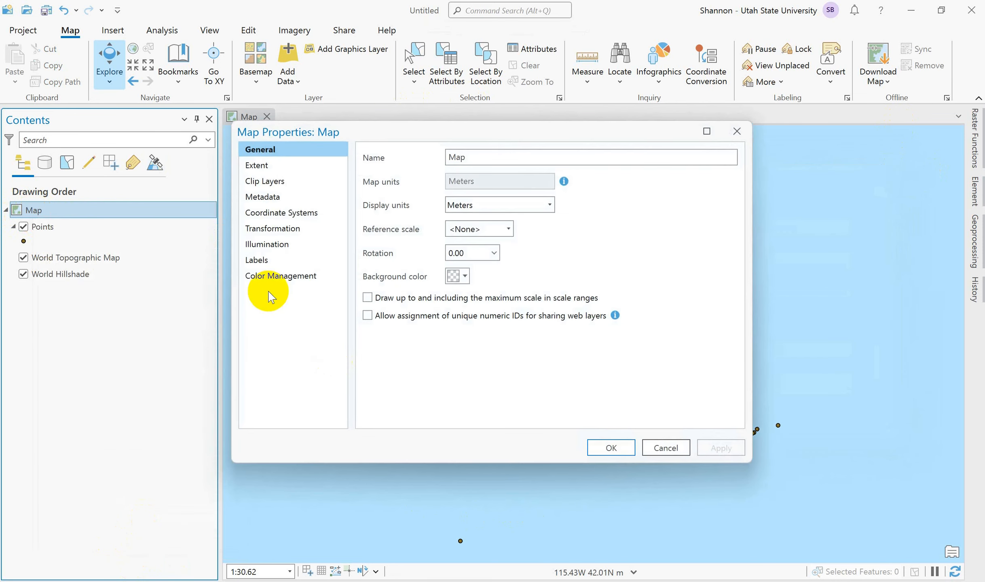
pyautogui.click(289, 213)
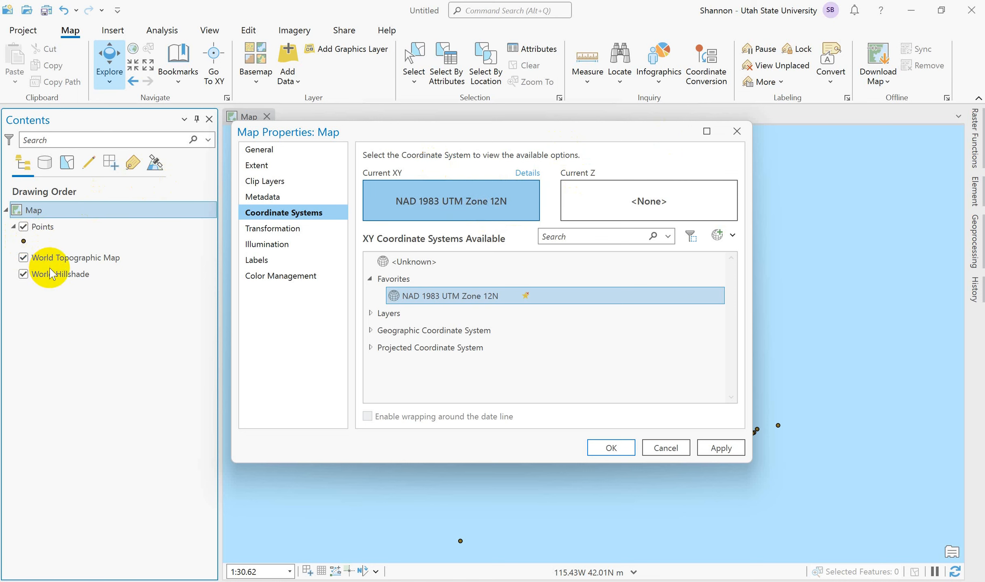
pyautogui.click(737, 131)
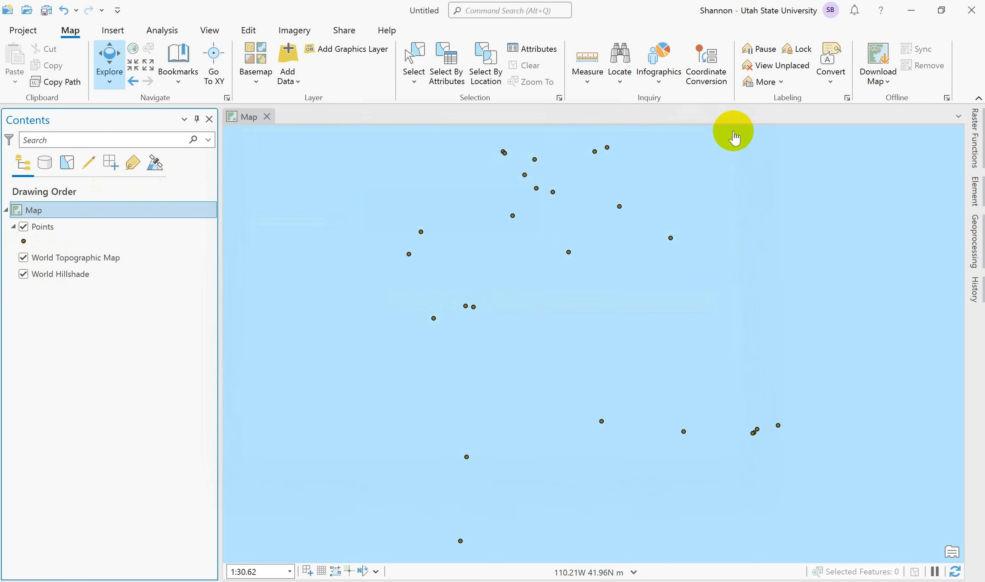
# Zoom out from the points to a continental view and examine where they fall relative to North America.
pyautogui.scroll(-3, 719, 177)
pyautogui.scroll(-3, 717, 170)
pyautogui.moveTo(716, 170); pyautogui.dragTo(650, 299)
pyautogui.scroll(-4, 651, 299)
pyautogui.scroll(-9, 653, 307)
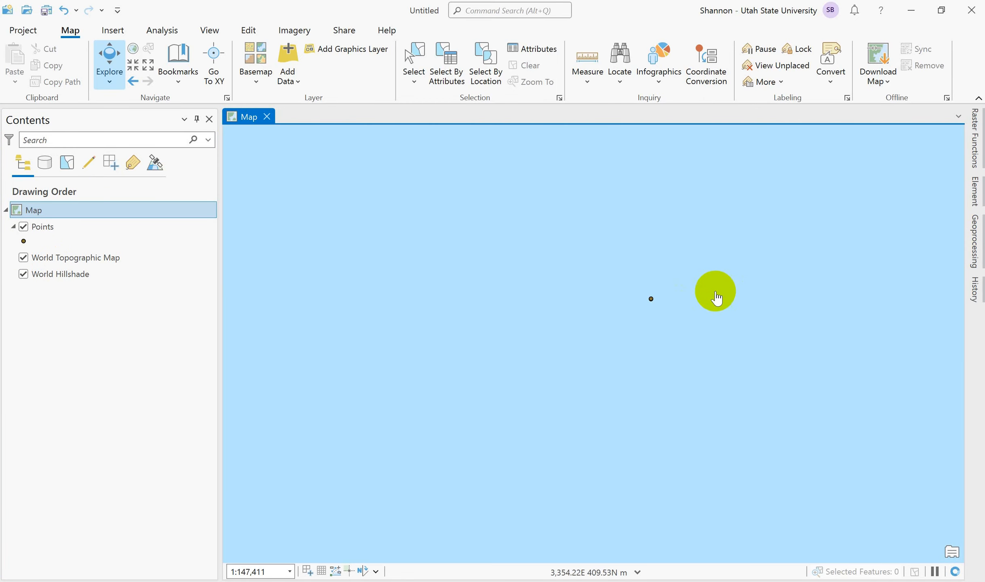
pyautogui.scroll(-9, 671, 302)
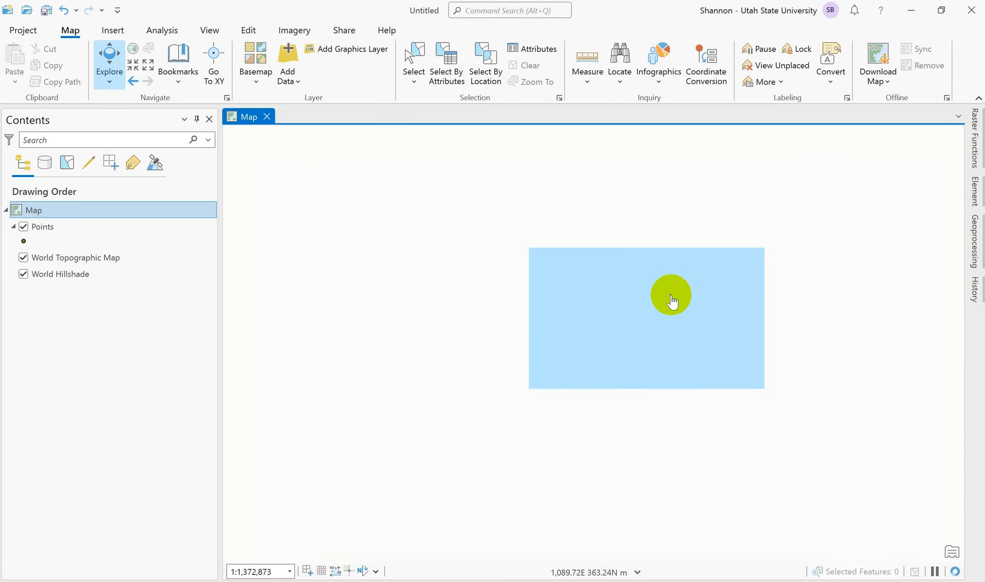
pyautogui.scroll(-4, 735, 269)
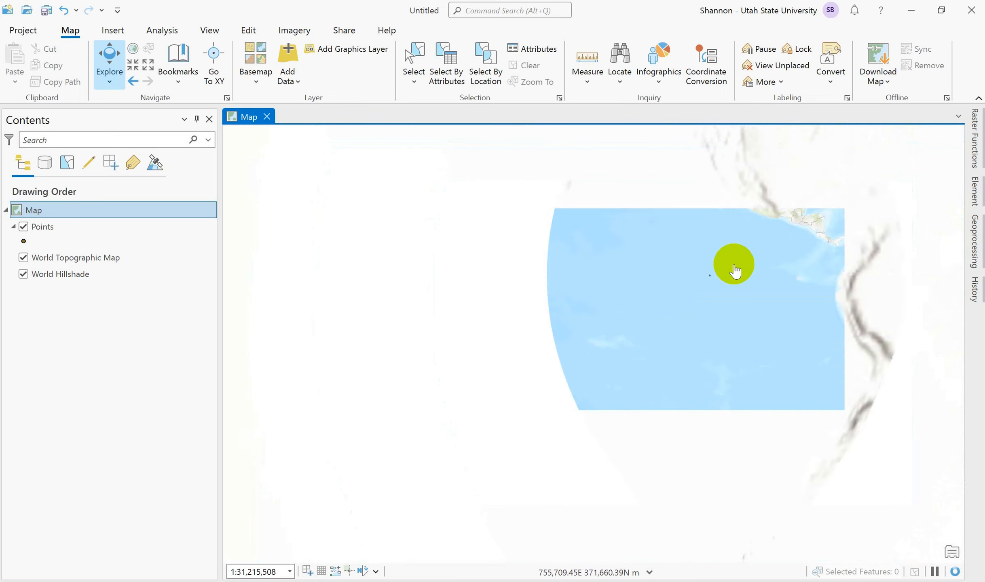
pyautogui.moveTo(734, 269); pyautogui.dragTo(589, 320)
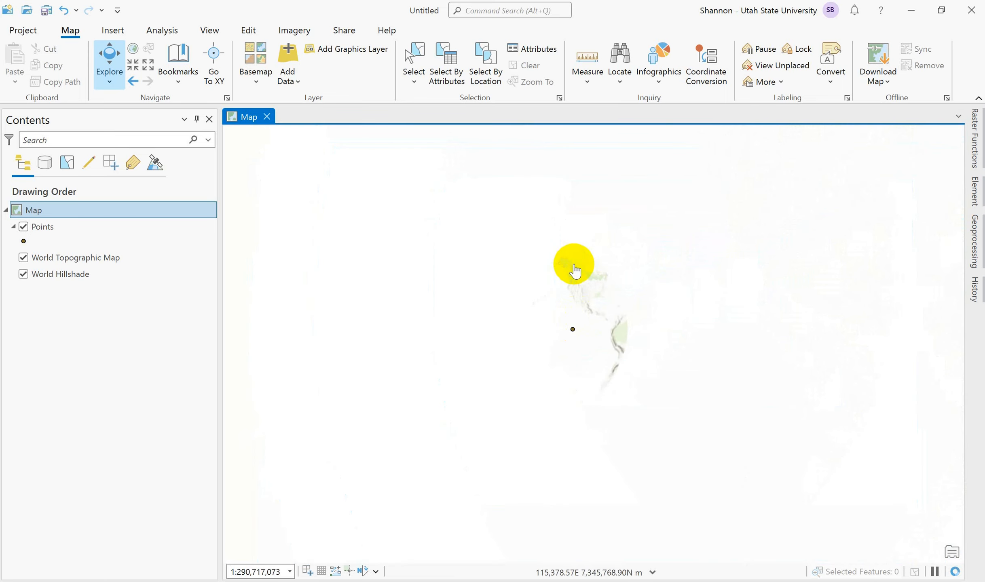
pyautogui.scroll(1, 576, 270)
pyautogui.scroll(1, 575, 270)
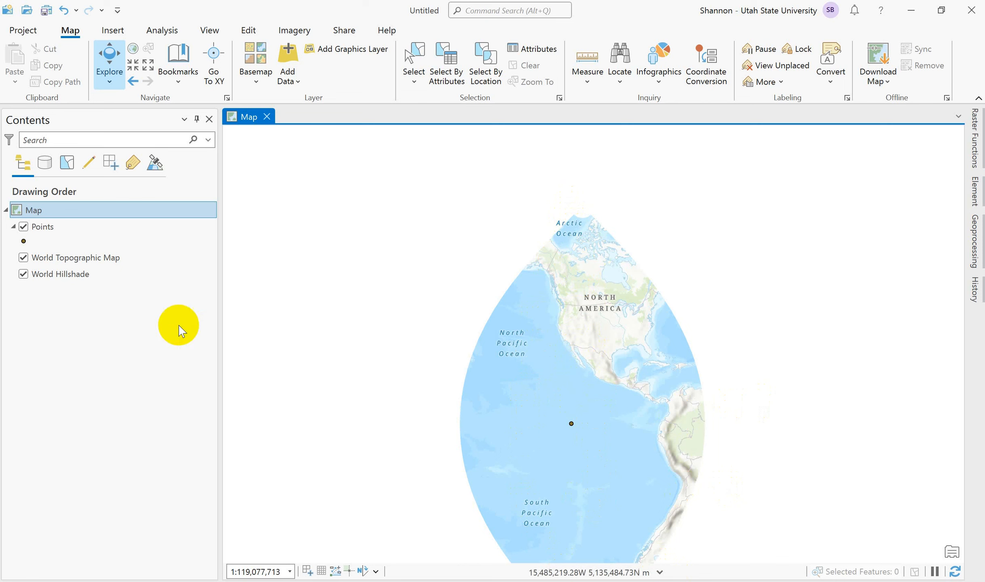
# Review the extent and spatial reference in the Points layer's source properties, checking which projected coordinate system is assigned.
pyautogui.rightClick(46, 225)
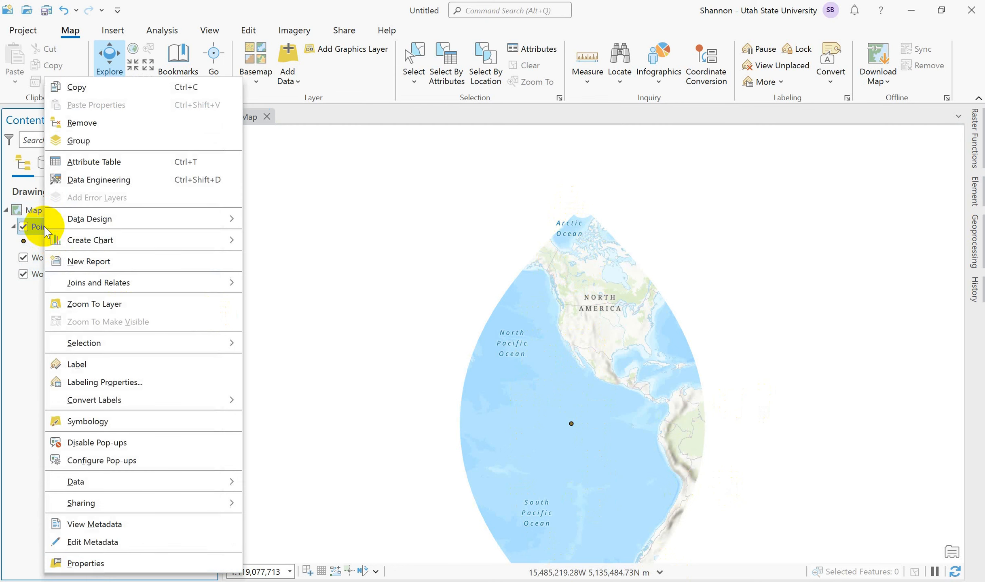
pyautogui.click(96, 565)
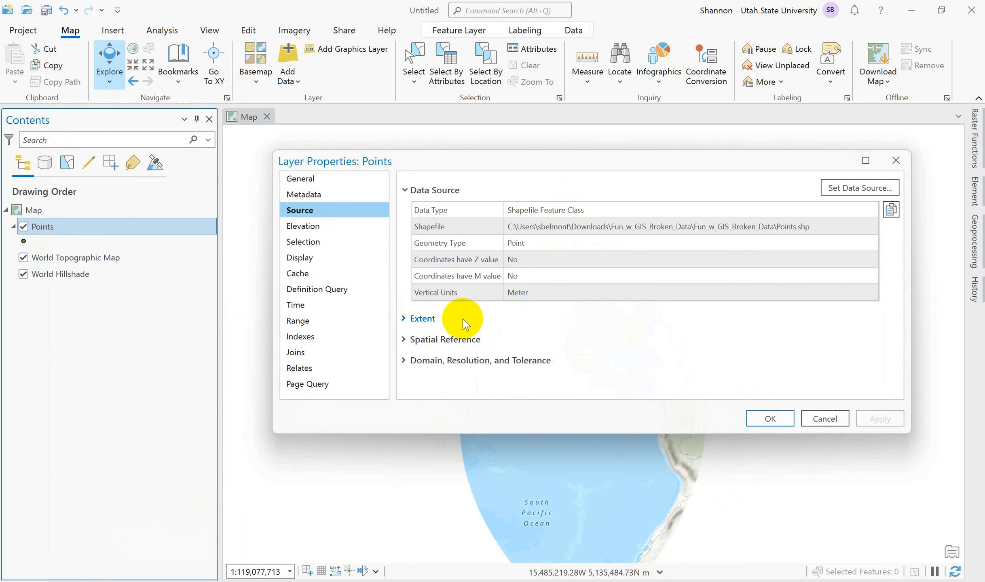
pyautogui.click(409, 320)
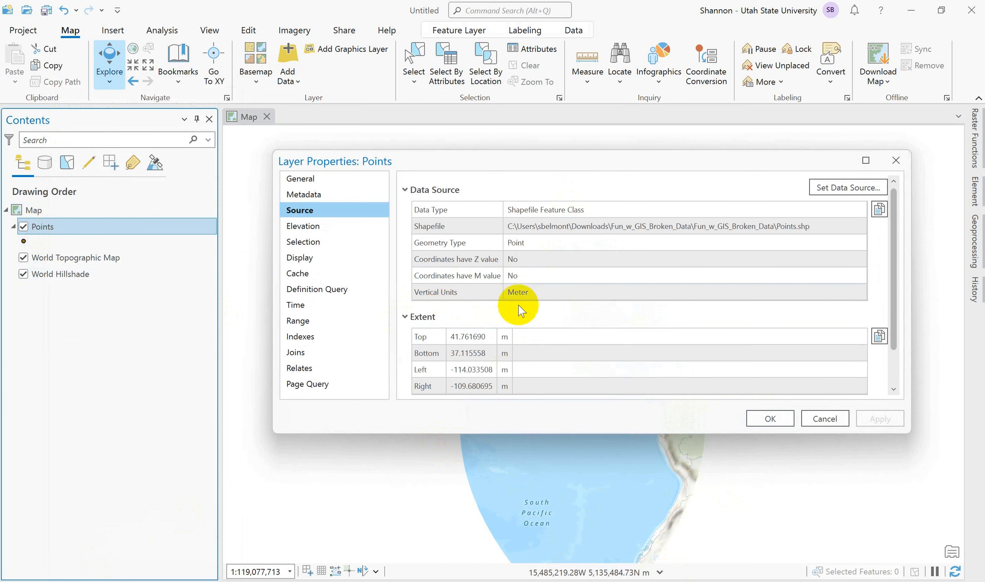
pyautogui.scroll(-2, 519, 307)
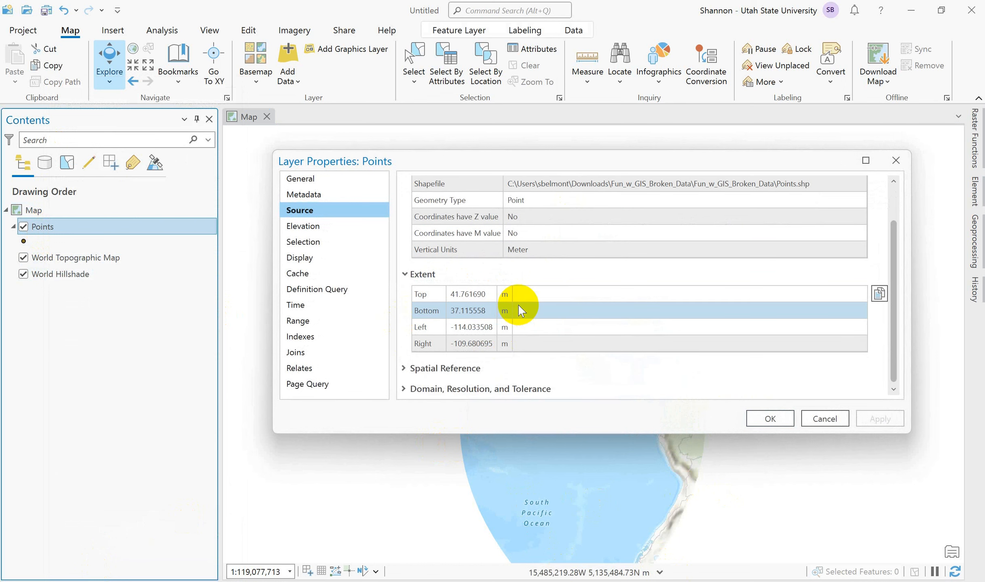
pyautogui.click(400, 368)
pyautogui.moveTo(889, 259); pyautogui.dragTo(897, 292)
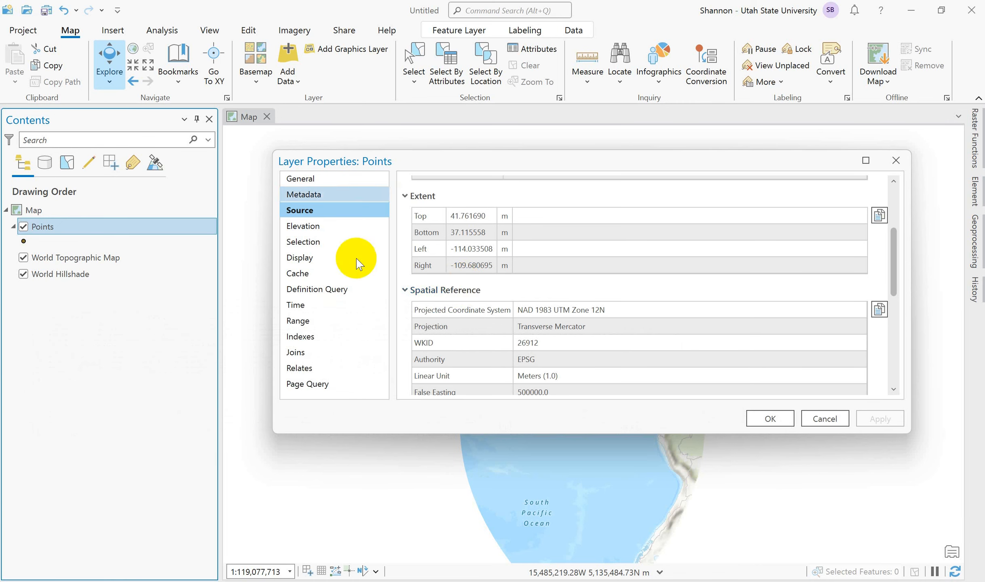
pyautogui.click(551, 326)
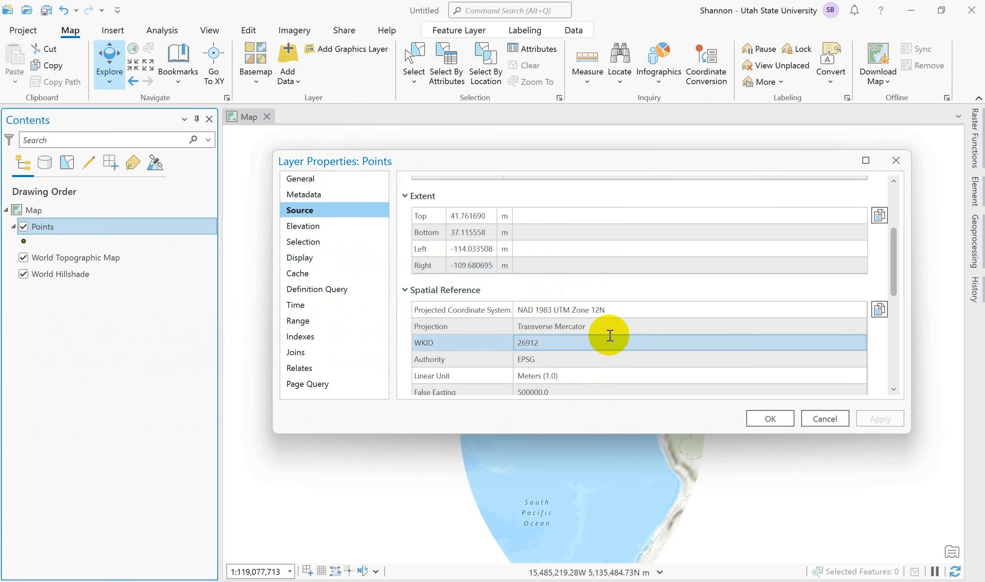
pyautogui.click(610, 310)
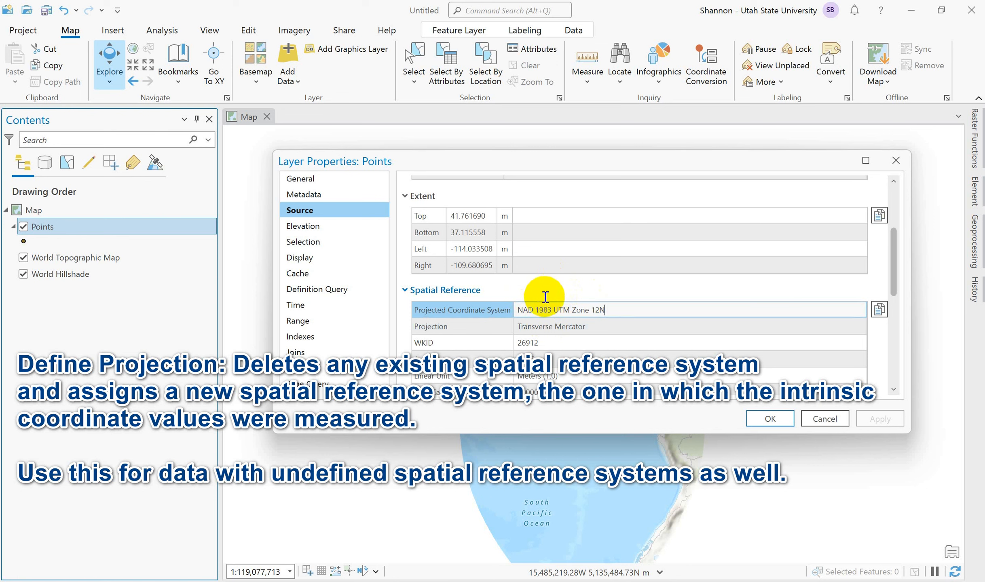
pyautogui.click(593, 310)
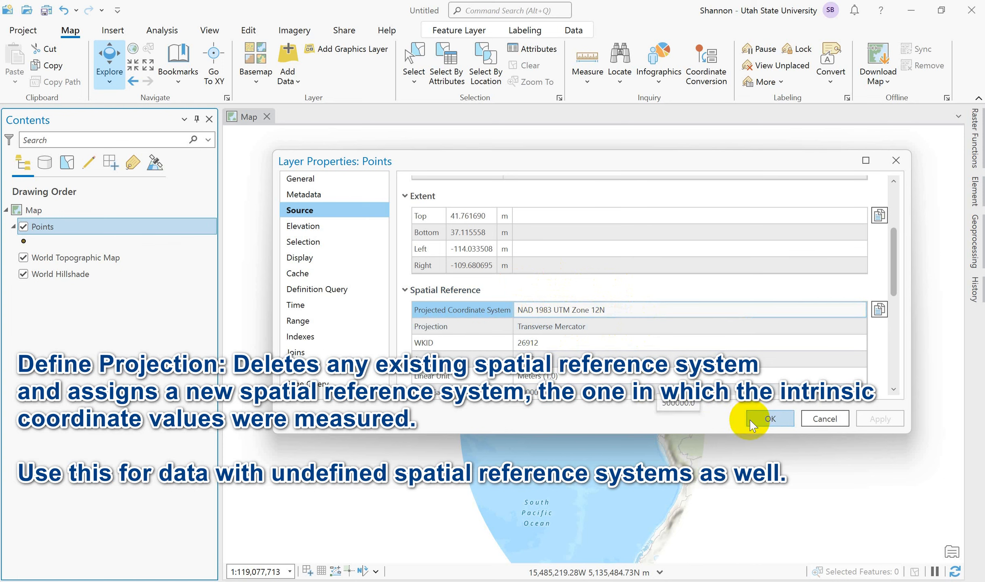
pyautogui.click(783, 422)
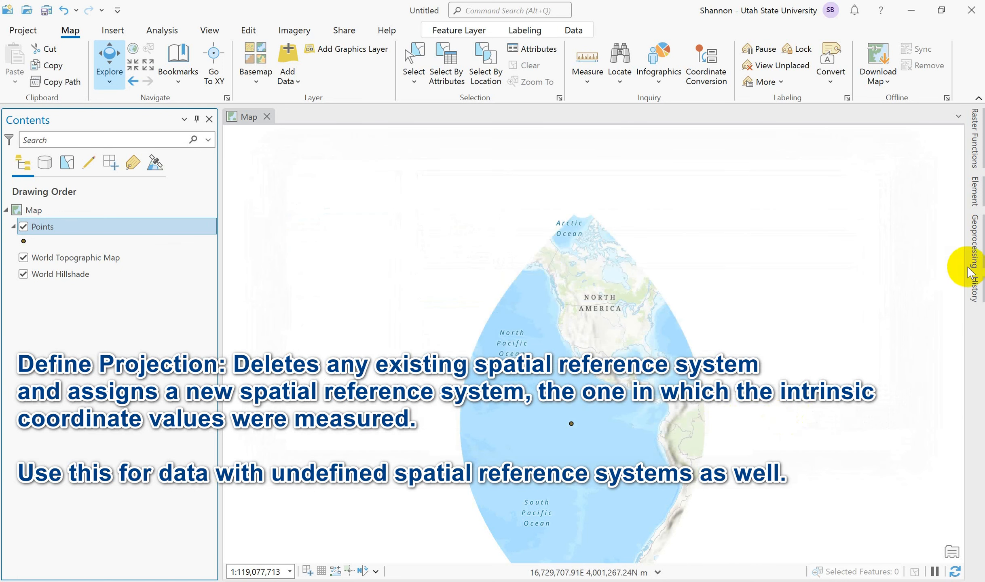
# Find the Define Projection geoprocessing tool and set Points as its input dataset.
pyautogui.click(973, 245)
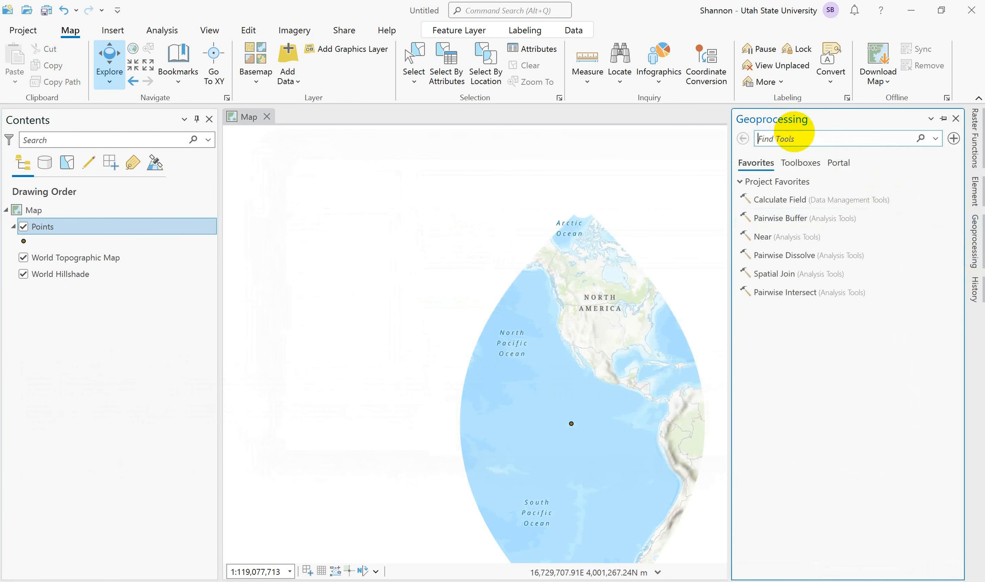
pyautogui.write('define pro')
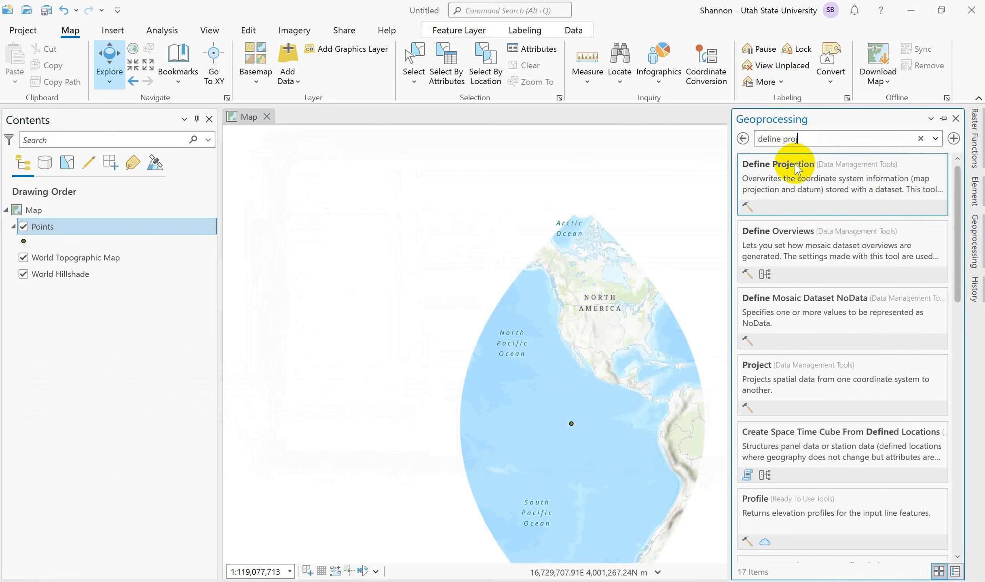
pyautogui.click(796, 165)
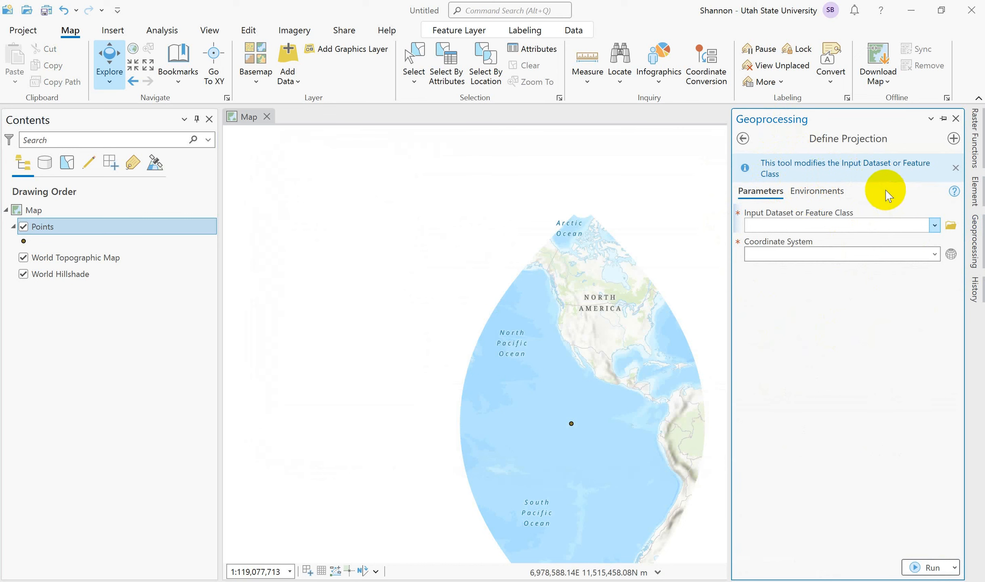
pyautogui.click(935, 225)
pyautogui.click(761, 240)
# Set the coordinate system to the North American geographic system NAD 1983 for USA and territories, and run Define Projection.
pyautogui.doubleClick(854, 254)
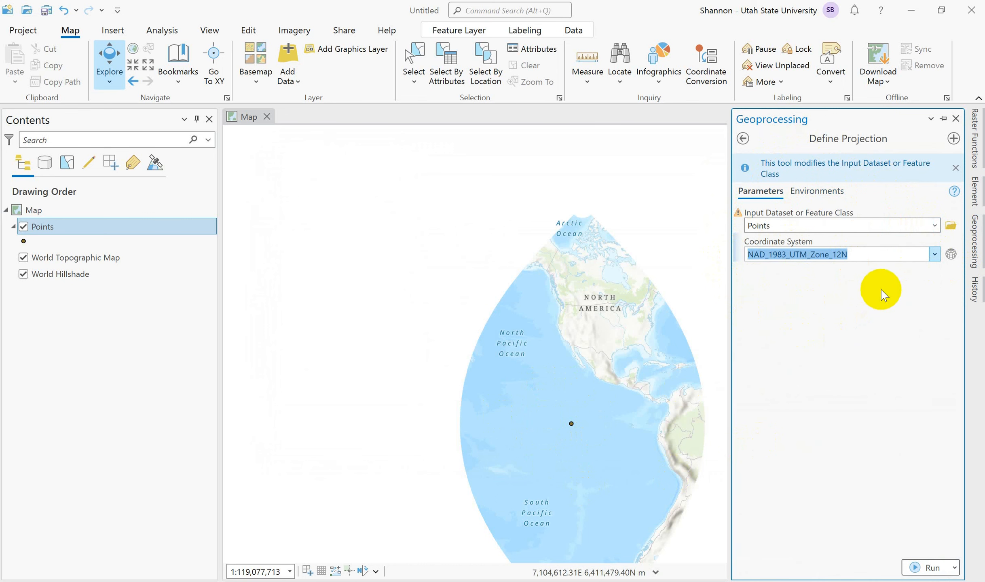
pyautogui.moveTo(861, 257)
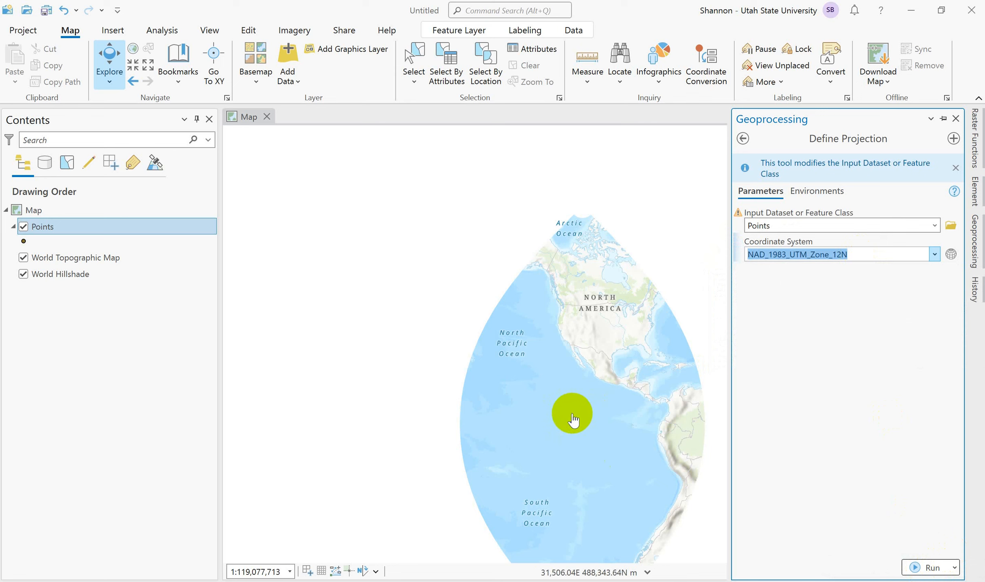
pyautogui.click(951, 254)
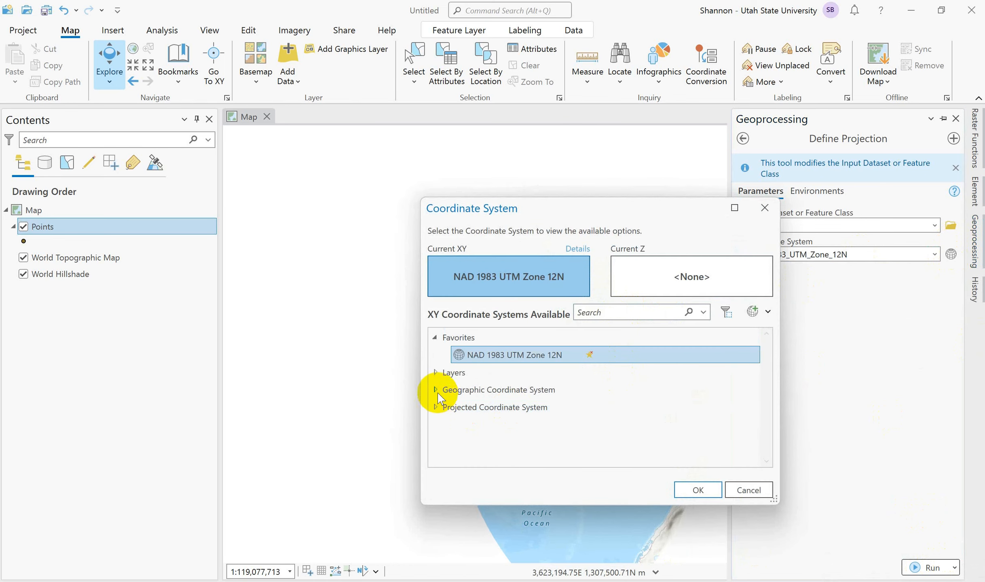
pyautogui.click(436, 390)
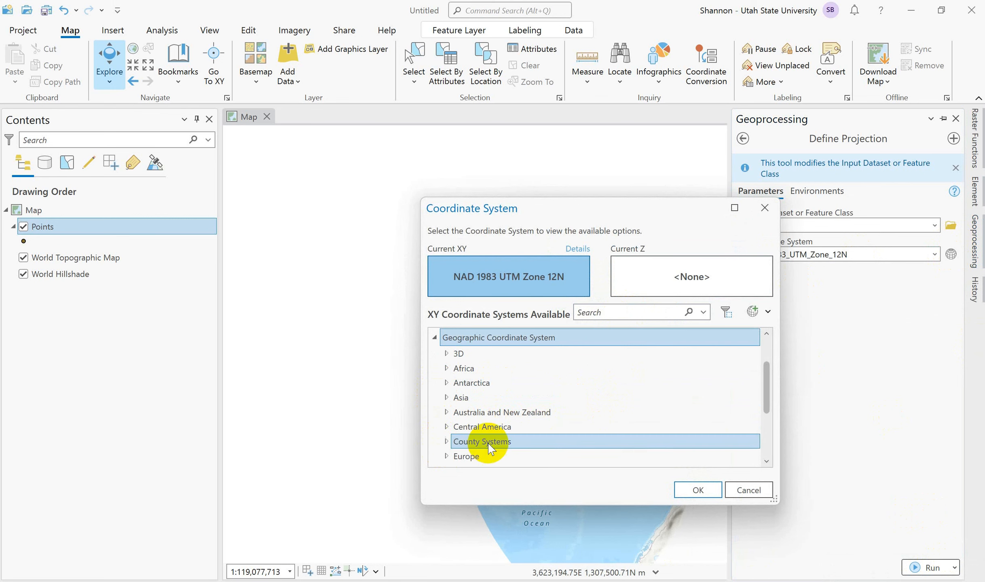
pyautogui.scroll(-3, 544, 444)
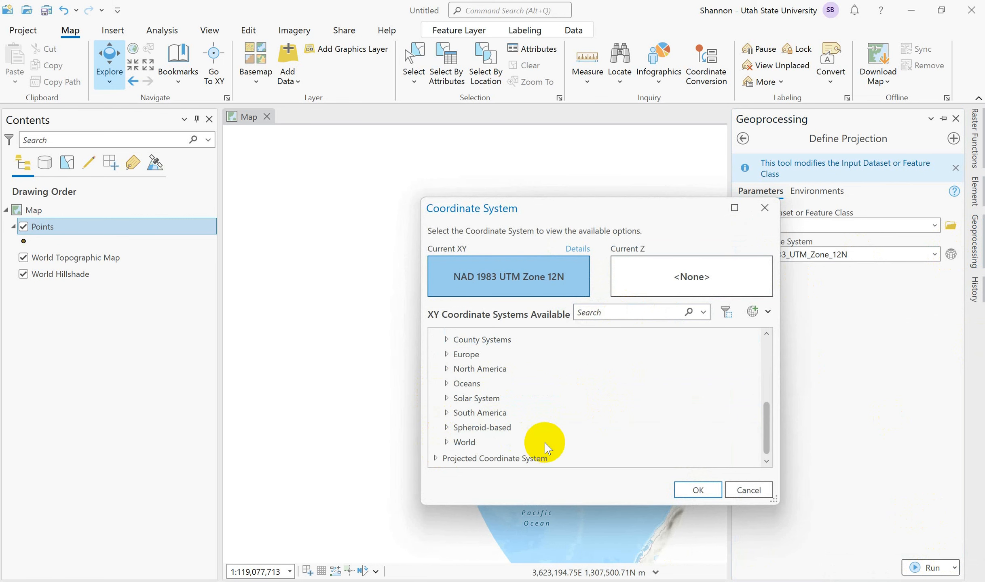
pyautogui.click(447, 369)
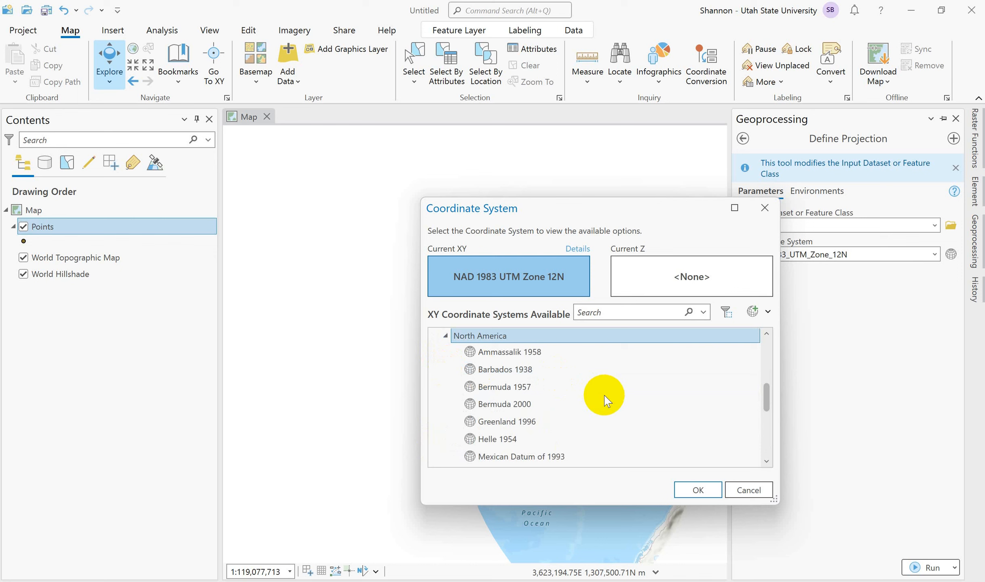
pyautogui.moveTo(769, 399); pyautogui.dragTo(769, 401)
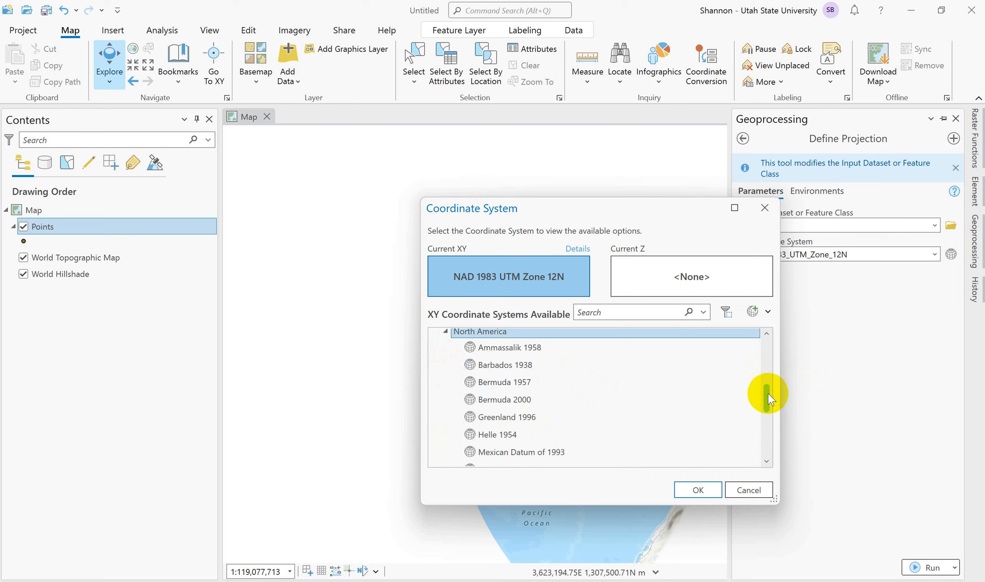
pyautogui.moveTo(769, 399); pyautogui.dragTo(773, 423)
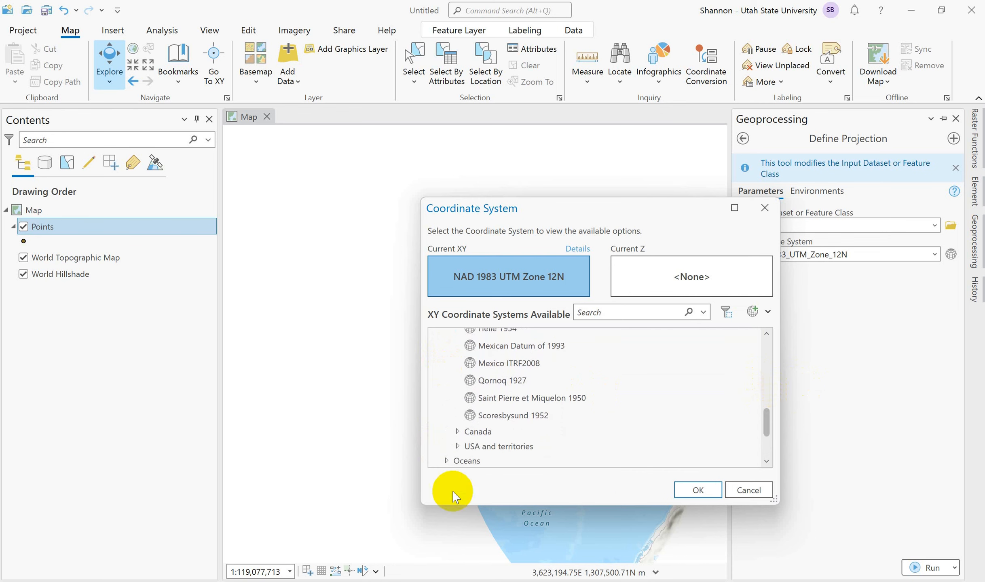
pyautogui.click(458, 446)
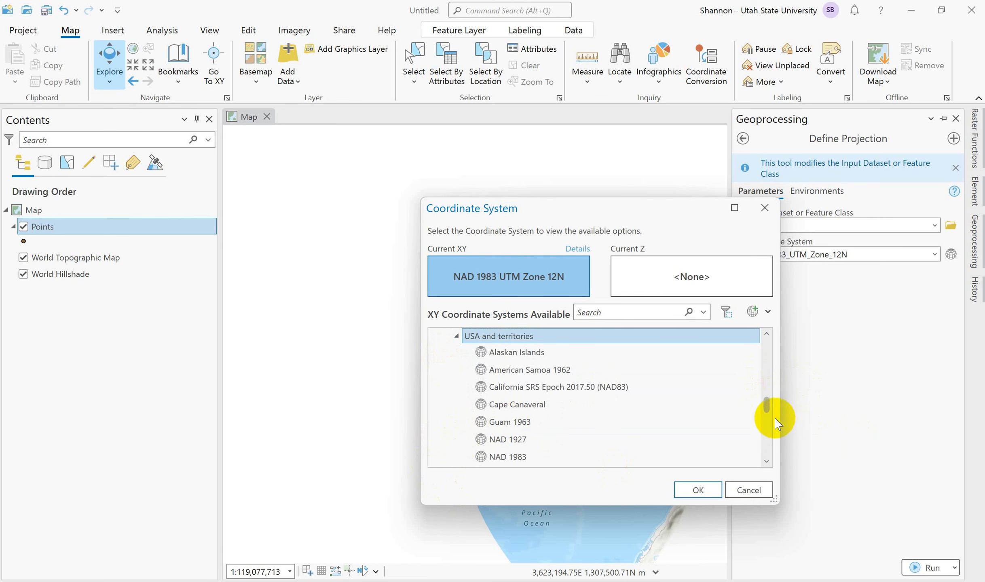
pyautogui.click(500, 459)
pyautogui.click(500, 459)
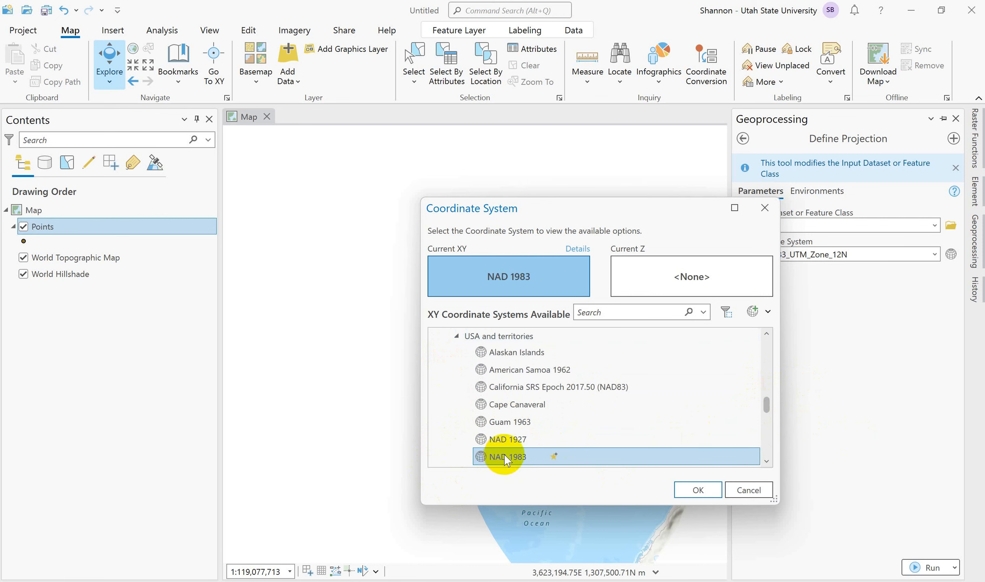
pyautogui.click(698, 490)
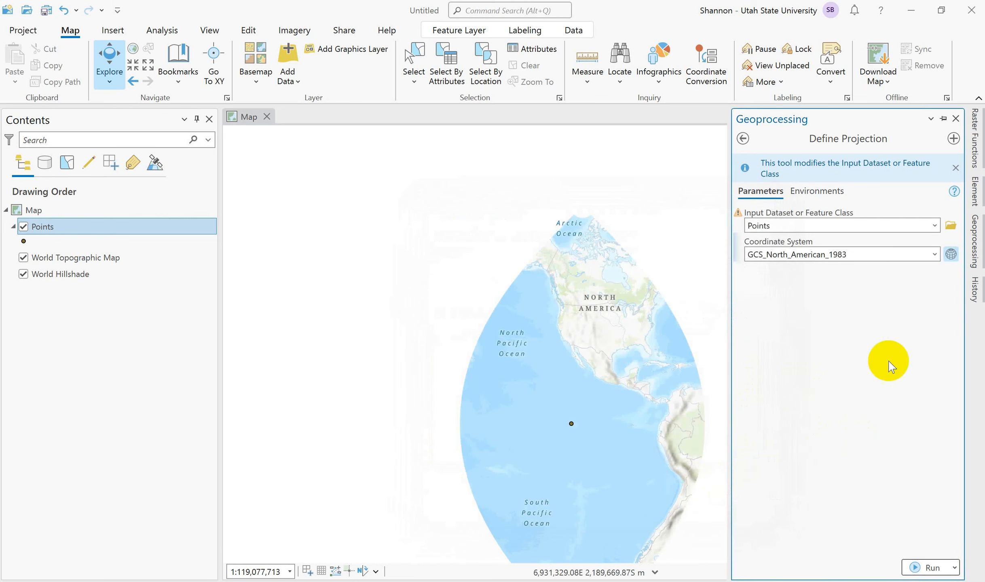
pyautogui.click(931, 568)
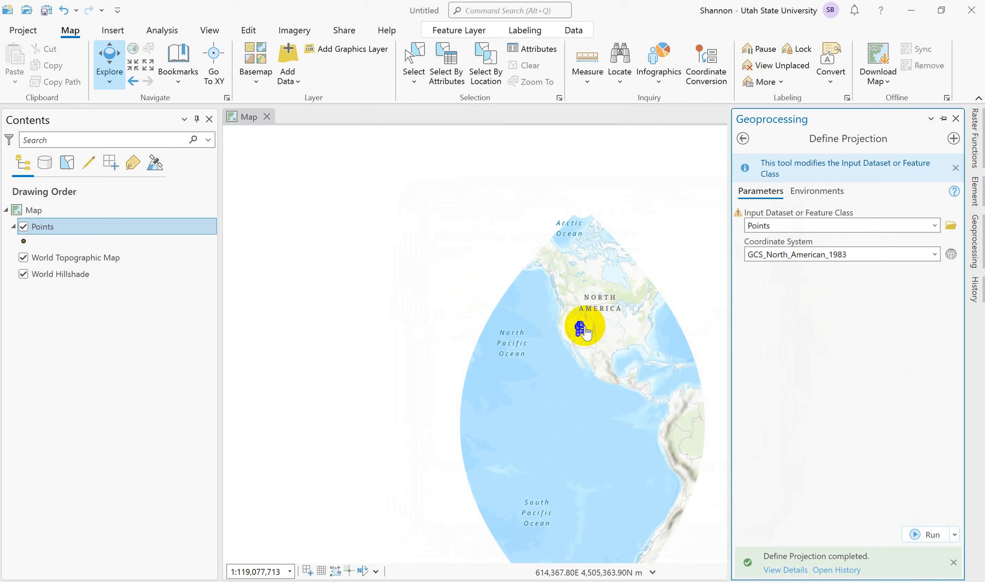
# Check the extent units in the Points layer's source properties, leave without changes, and look closer at the points on the map.
pyautogui.click(50, 230)
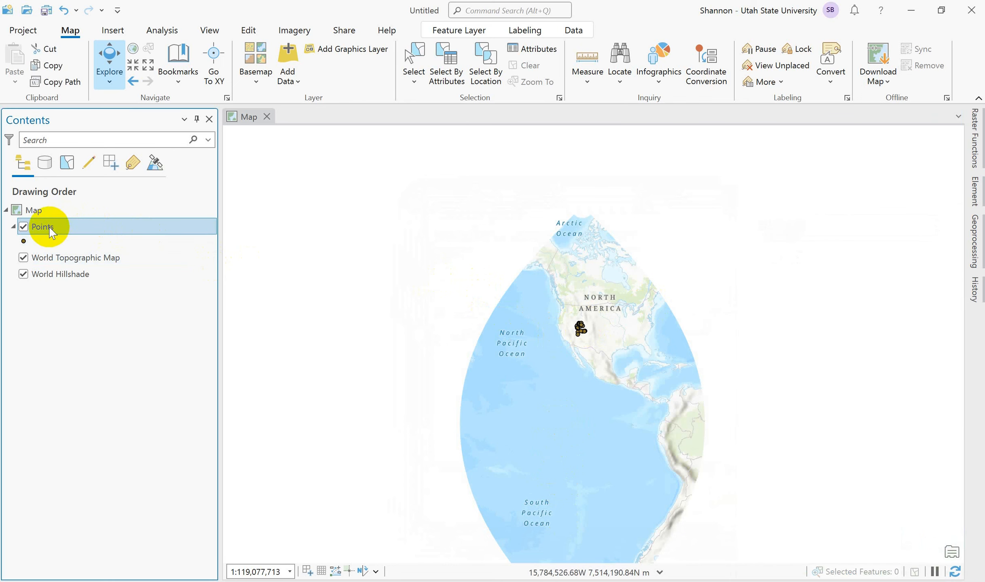
pyautogui.click(44, 227)
pyautogui.click(66, 394)
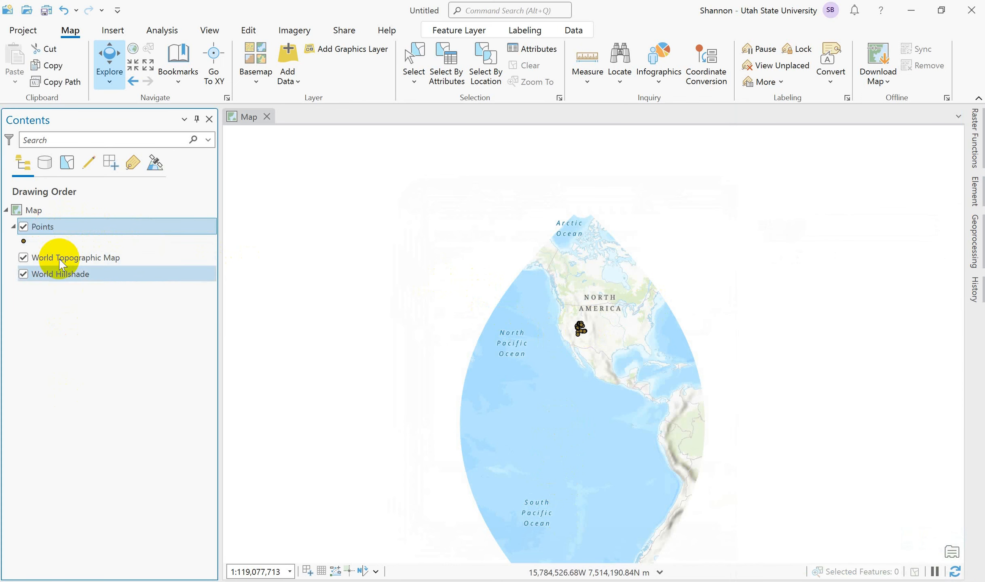
pyautogui.rightClick(48, 227)
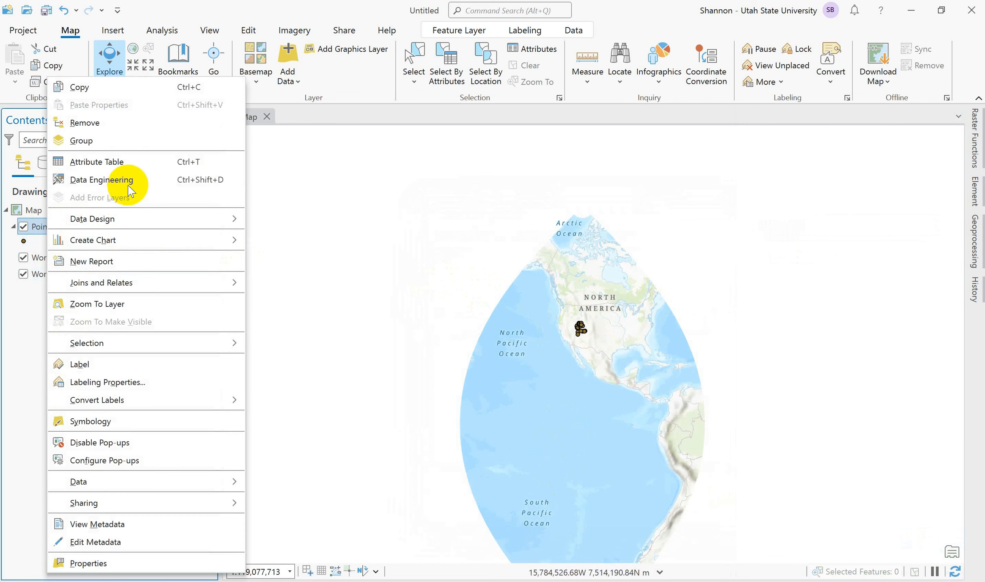
pyautogui.click(120, 565)
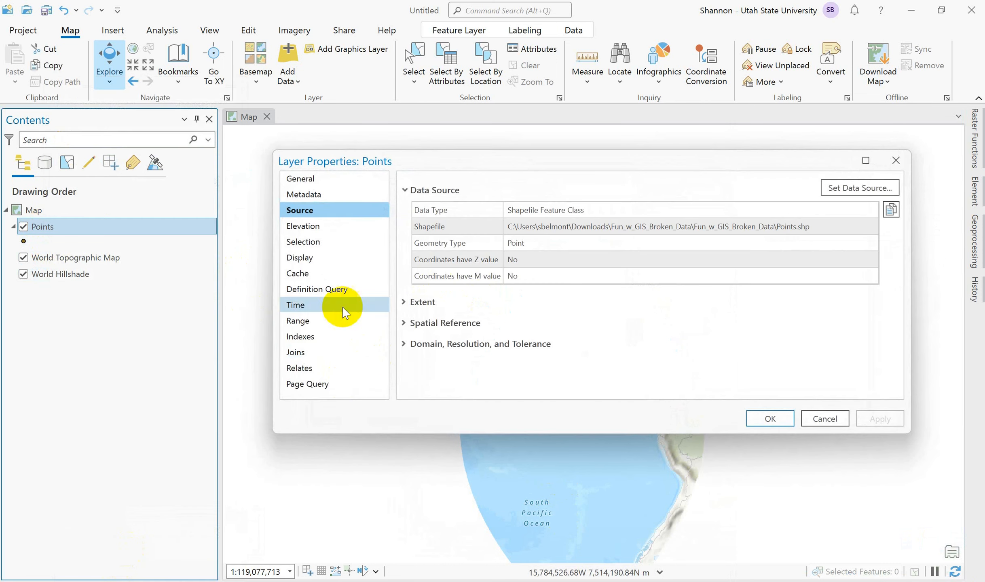
pyautogui.click(408, 306)
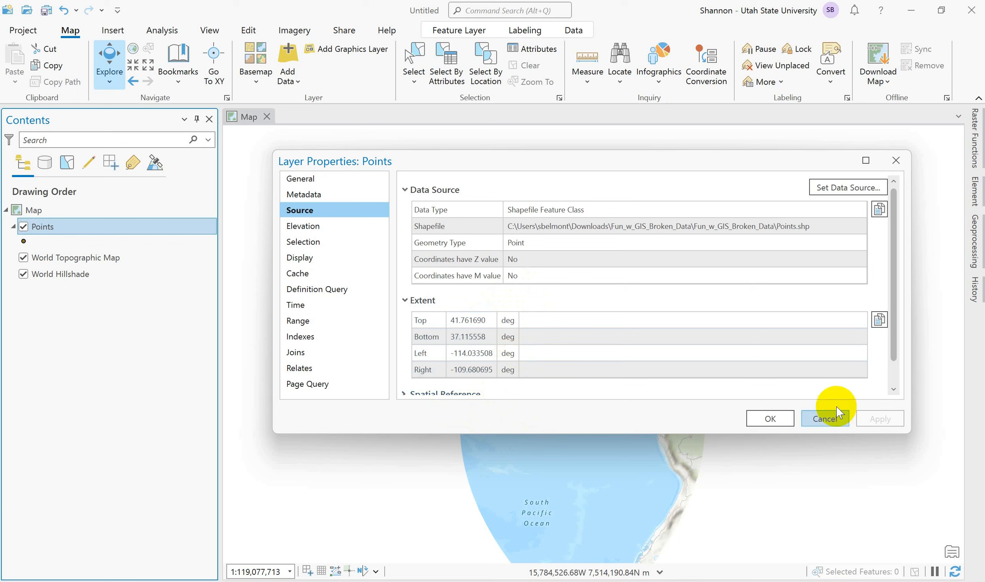
pyautogui.click(827, 419)
pyautogui.scroll(5, 589, 341)
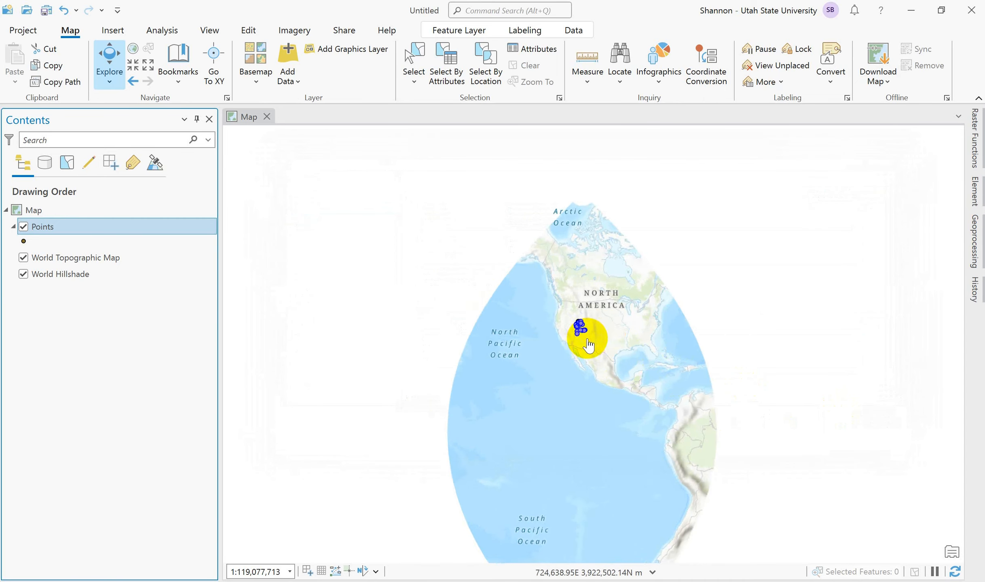
# Check which XY coordinate system the map uses in its properties, and leave without changes.
pyautogui.moveTo(533, 286); pyautogui.dragTo(648, 464)
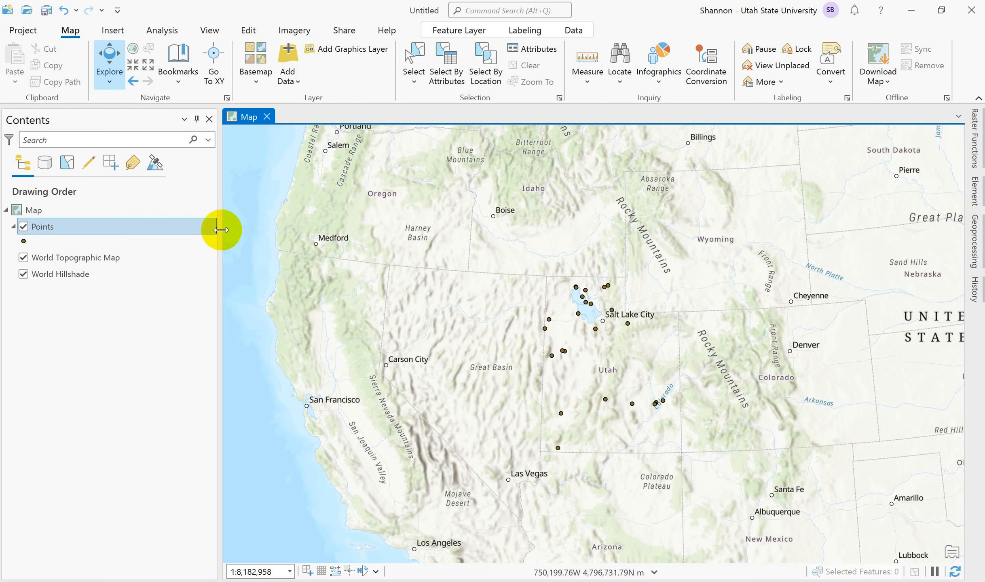
pyautogui.click(34, 209)
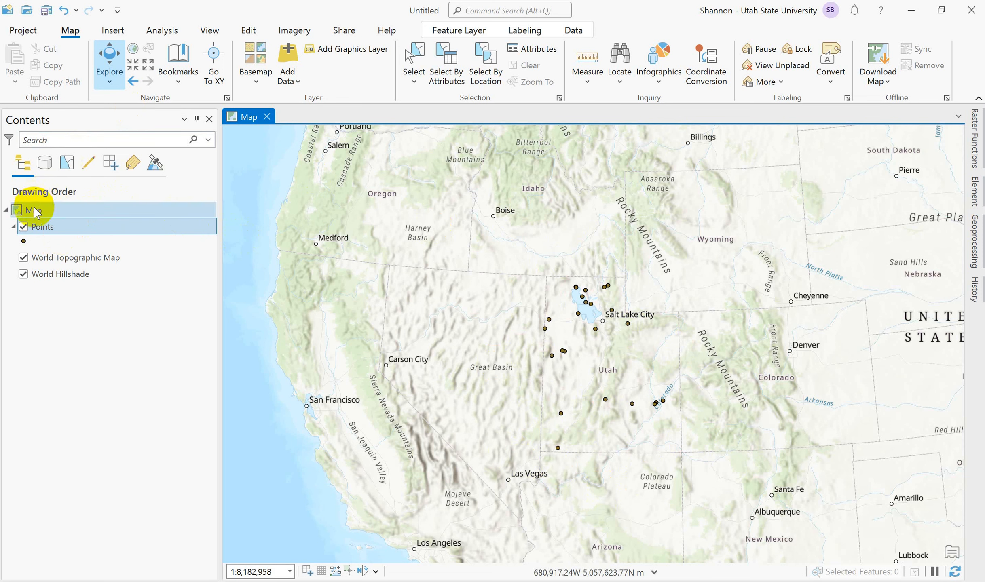
pyautogui.rightClick(34, 209)
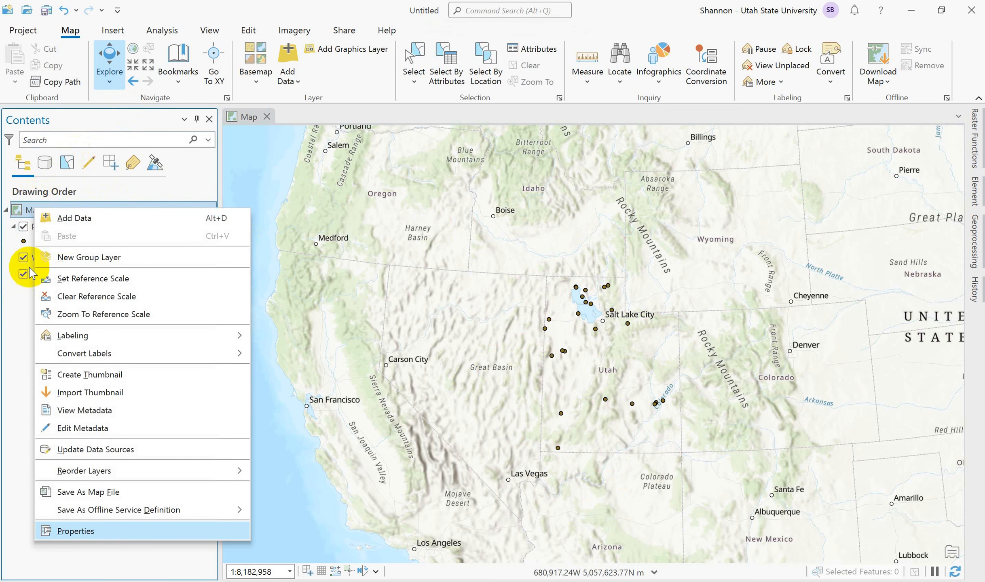
pyautogui.click(103, 531)
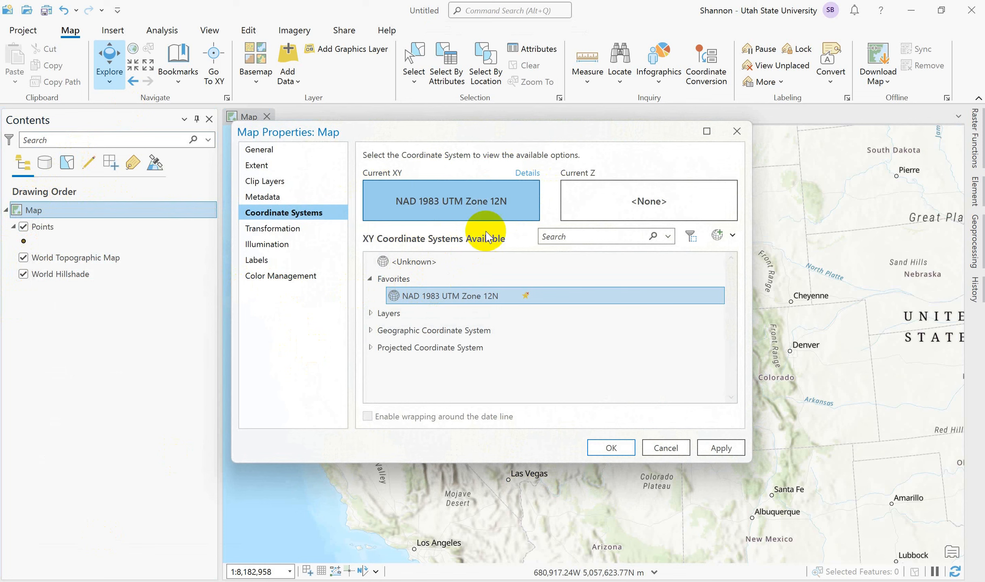
pyautogui.click(737, 131)
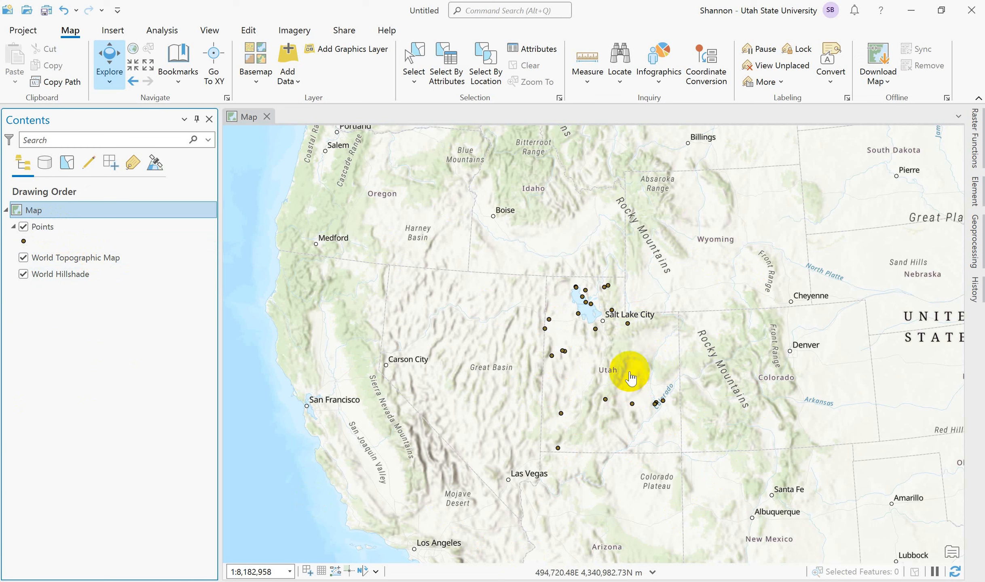
# Open the Project geoprocessing tool and set Points as its input dataset.
pyautogui.click(976, 243)
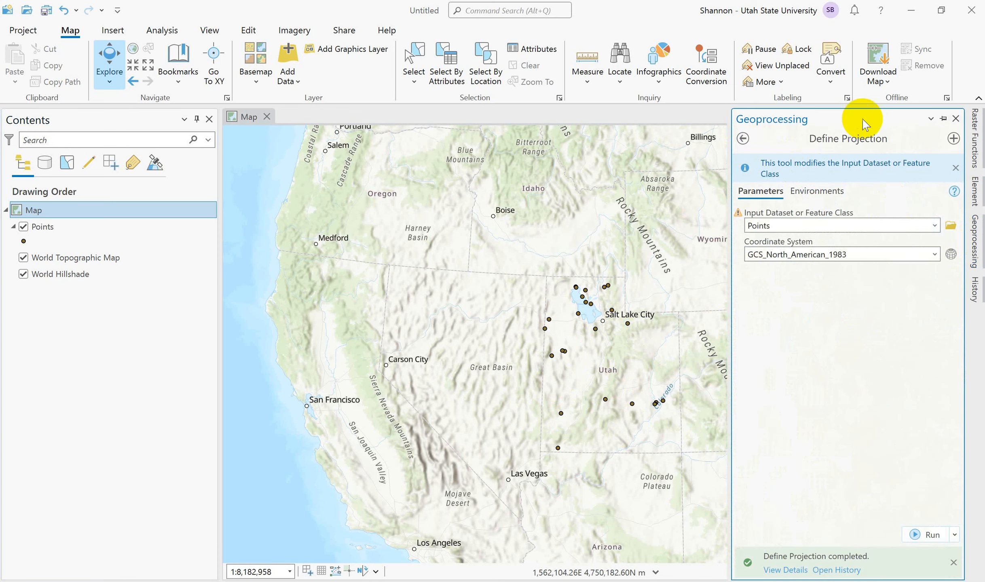
pyautogui.click(742, 139)
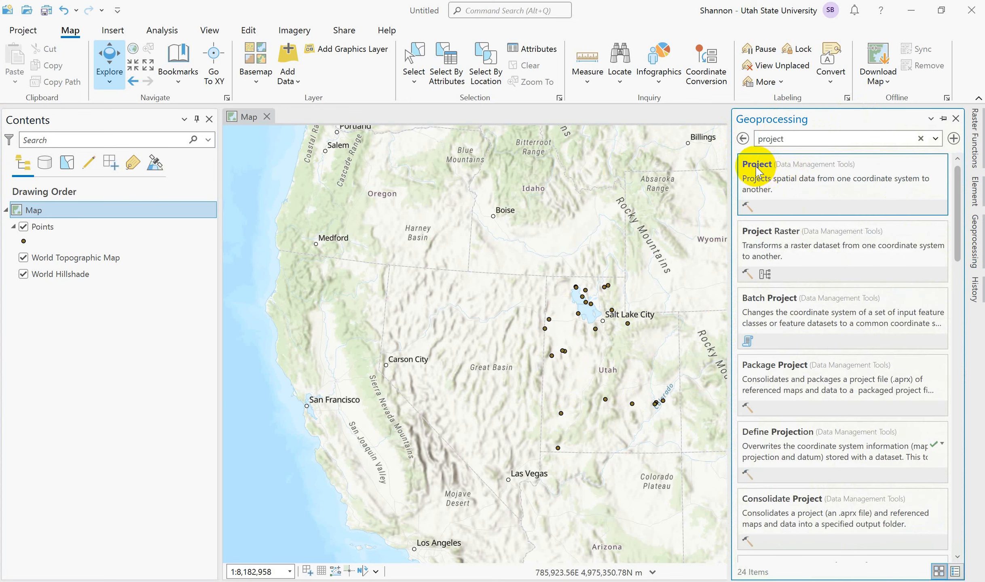
pyautogui.click(758, 171)
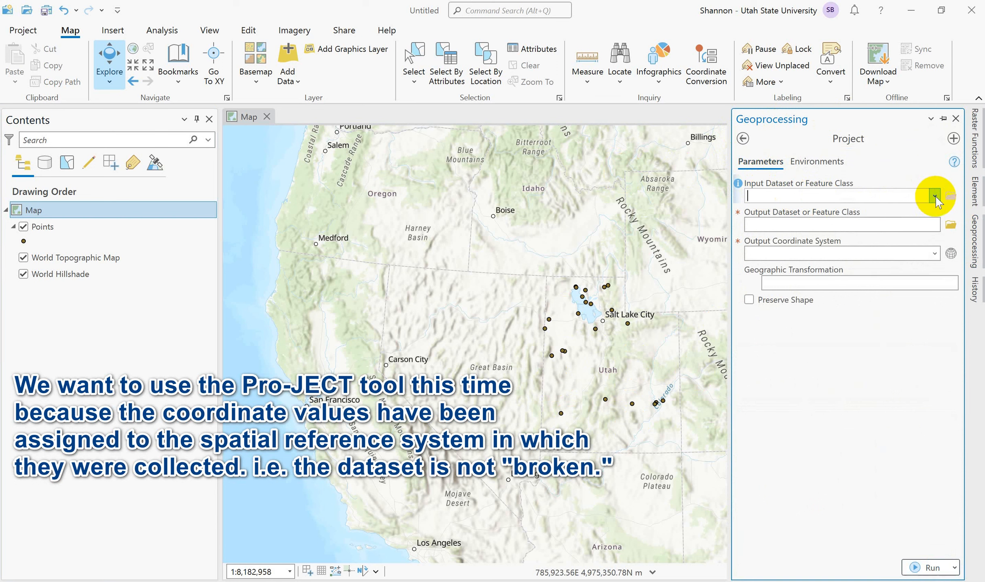
pyautogui.click(935, 197)
pyautogui.click(766, 212)
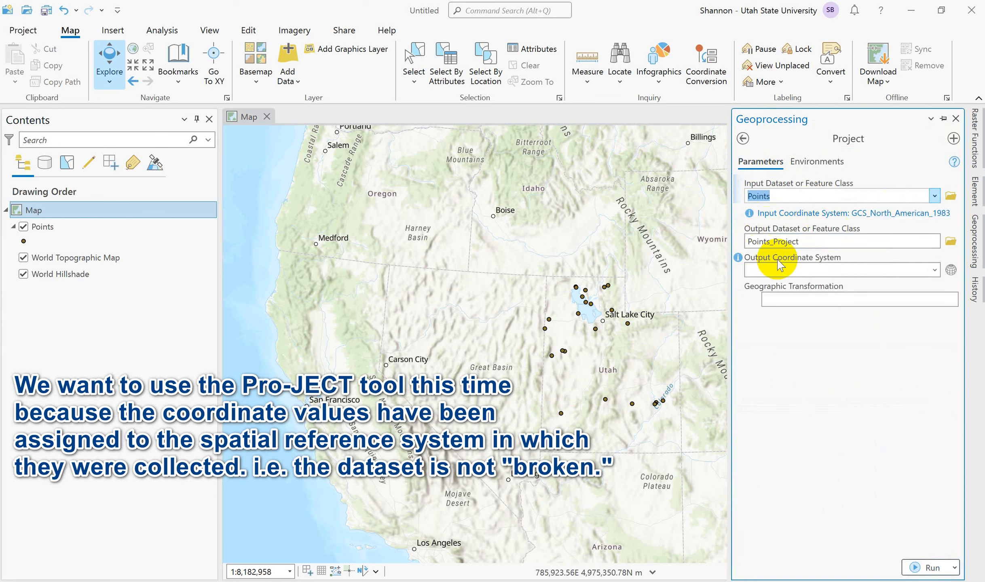
# Name the Project tool's output feature class Points_utm in the default geodatabase.
pyautogui.click(835, 244)
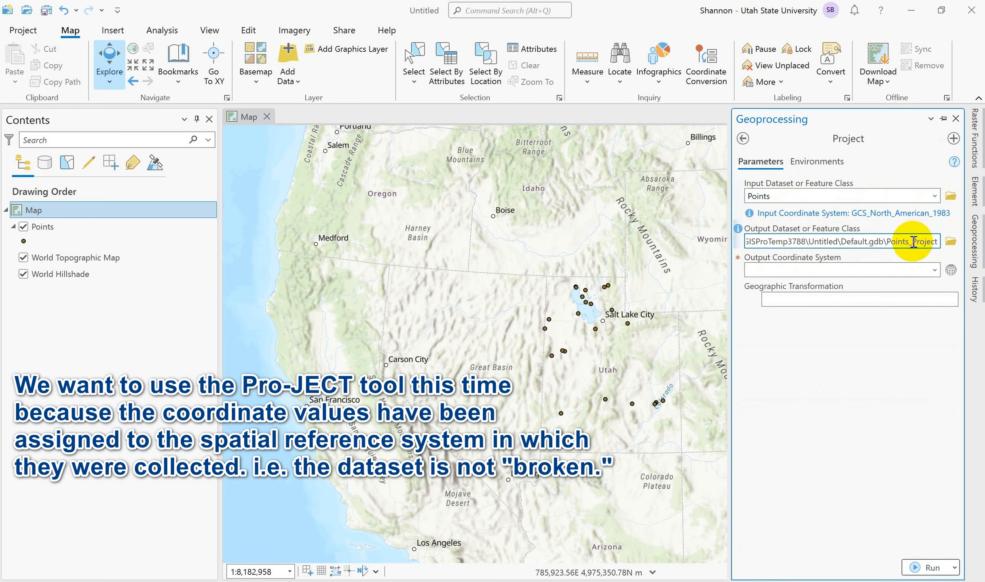
pyautogui.moveTo(913, 241); pyautogui.dragTo(981, 248)
pyautogui.write('utm')
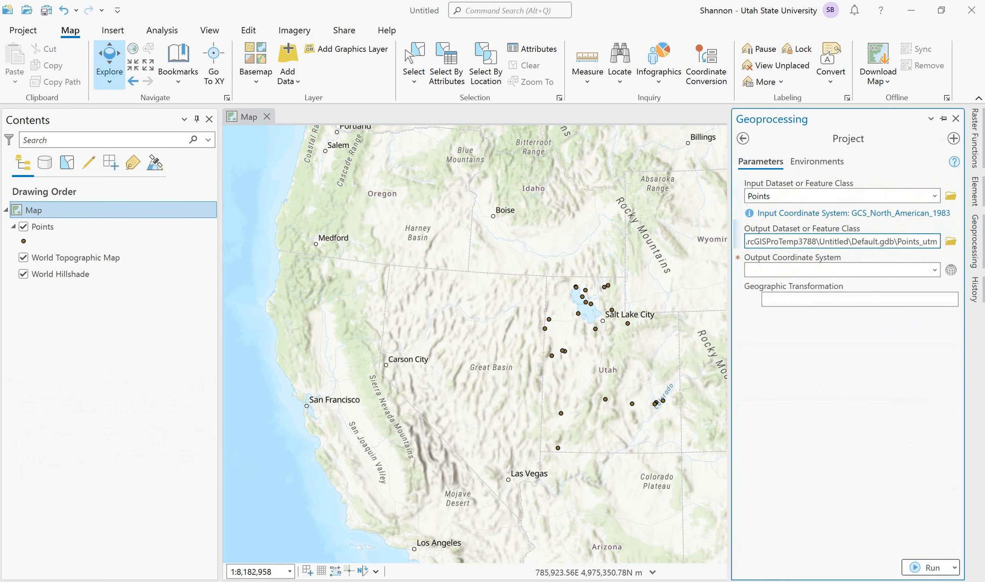
pyautogui.click(879, 374)
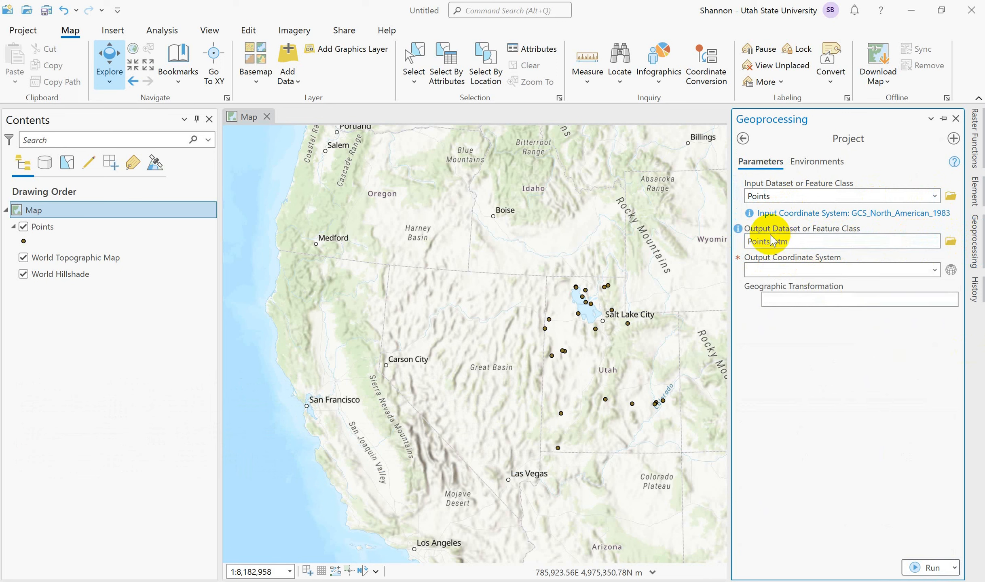
# Set the output coordinate system to the current map's NAD_1983_UTM_Zone_12N and run Project.
pyautogui.click(774, 270)
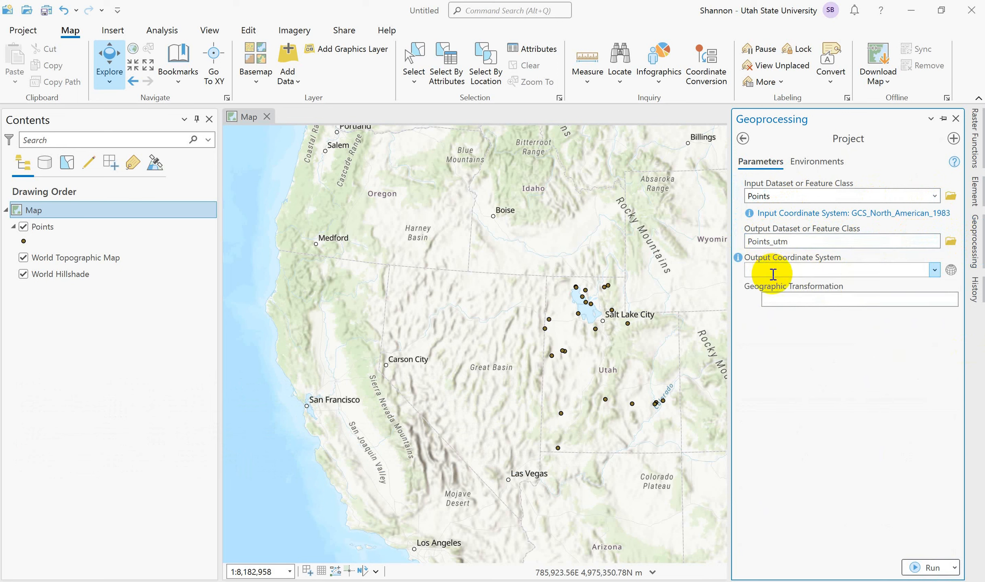
pyautogui.click(936, 270)
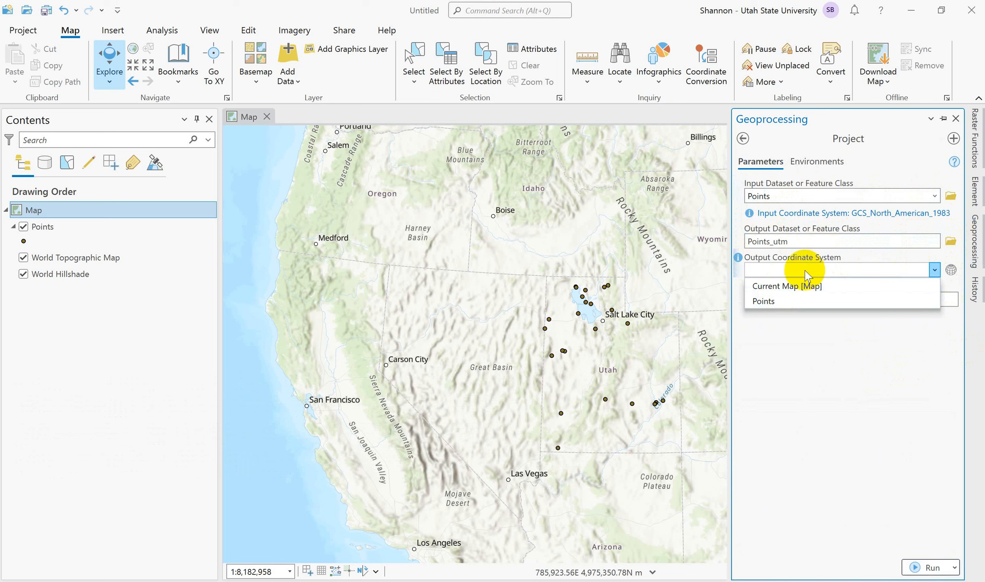
pyautogui.click(791, 288)
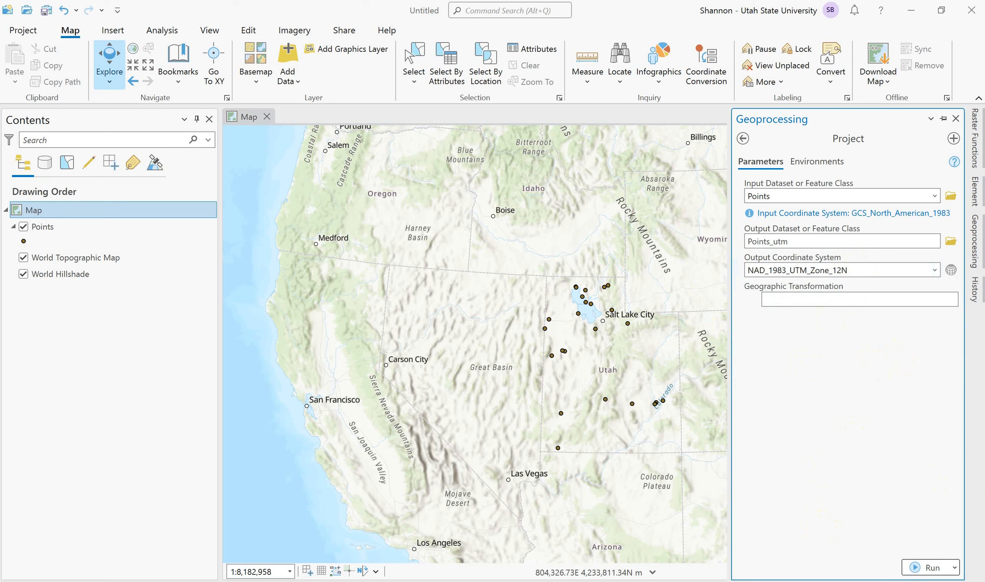
pyautogui.click(930, 568)
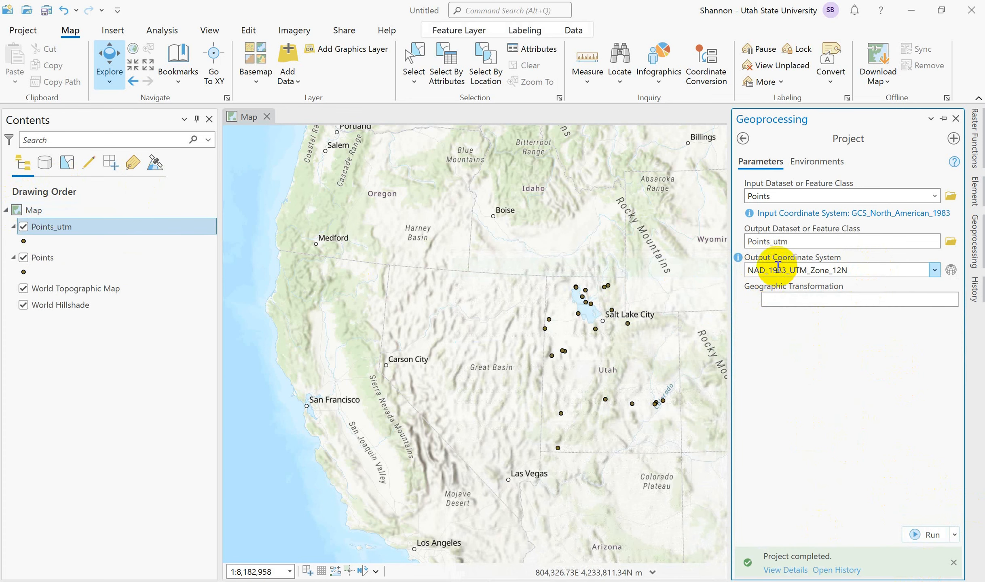
pyautogui.moveTo(778, 273)
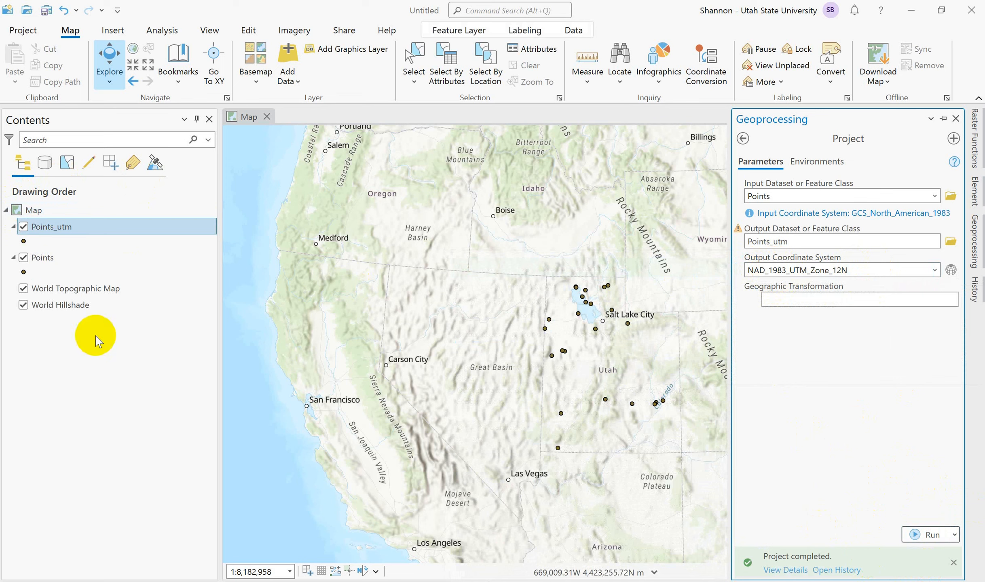
# Examine the extent coordinates and their units in the Points_utm layer's source properties.
pyautogui.rightClick(40, 233)
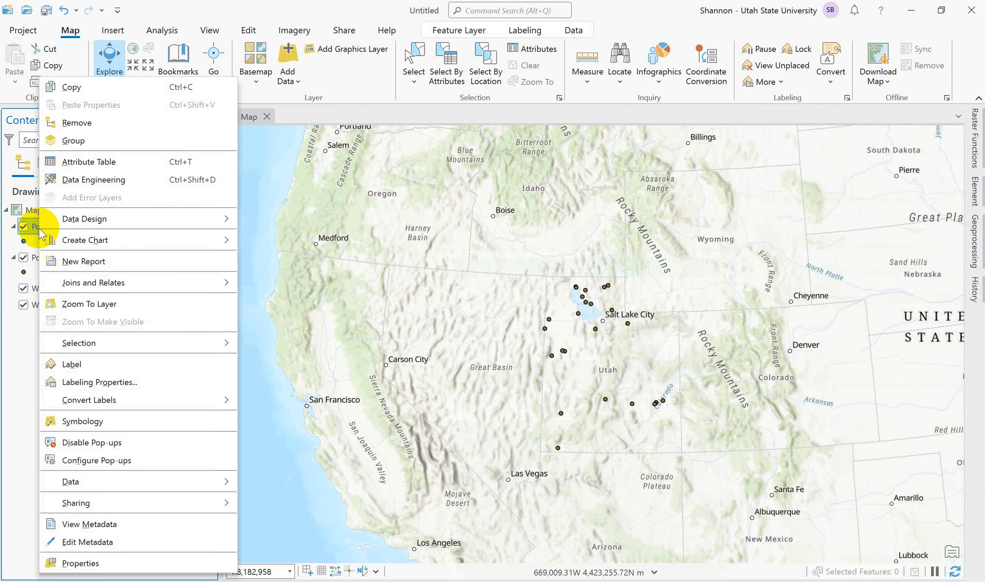
pyautogui.click(82, 563)
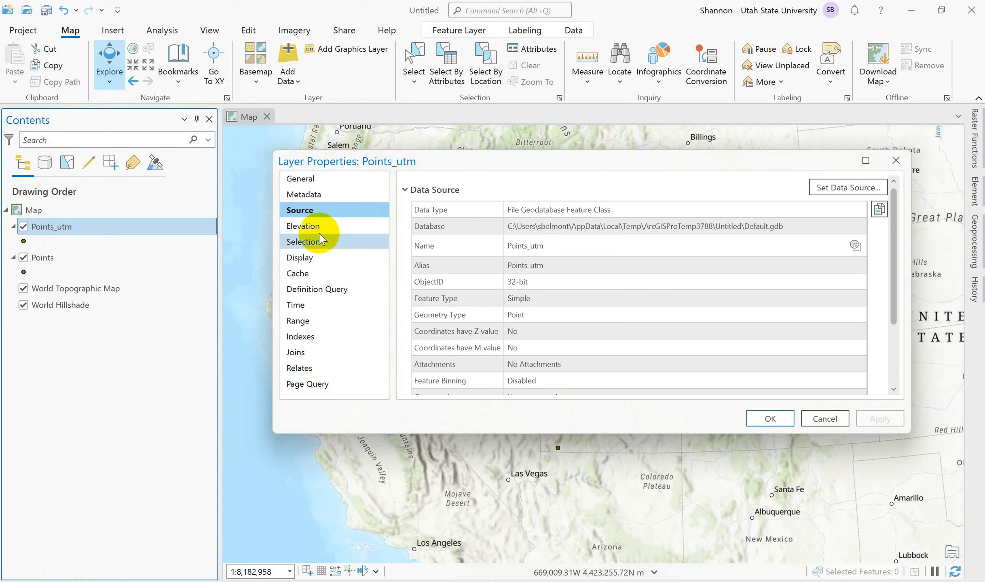
pyautogui.click(570, 278)
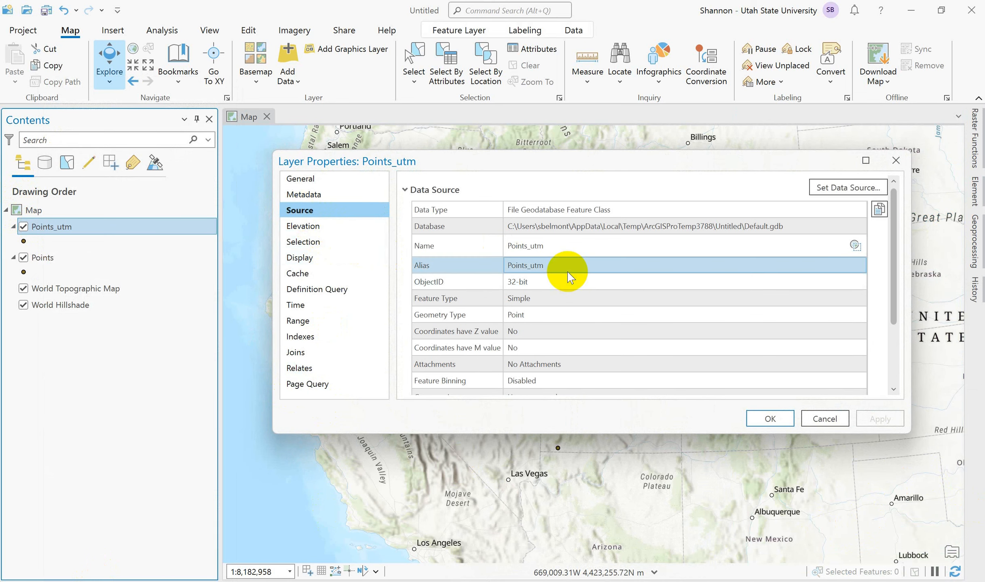
pyautogui.click(405, 190)
pyautogui.click(404, 213)
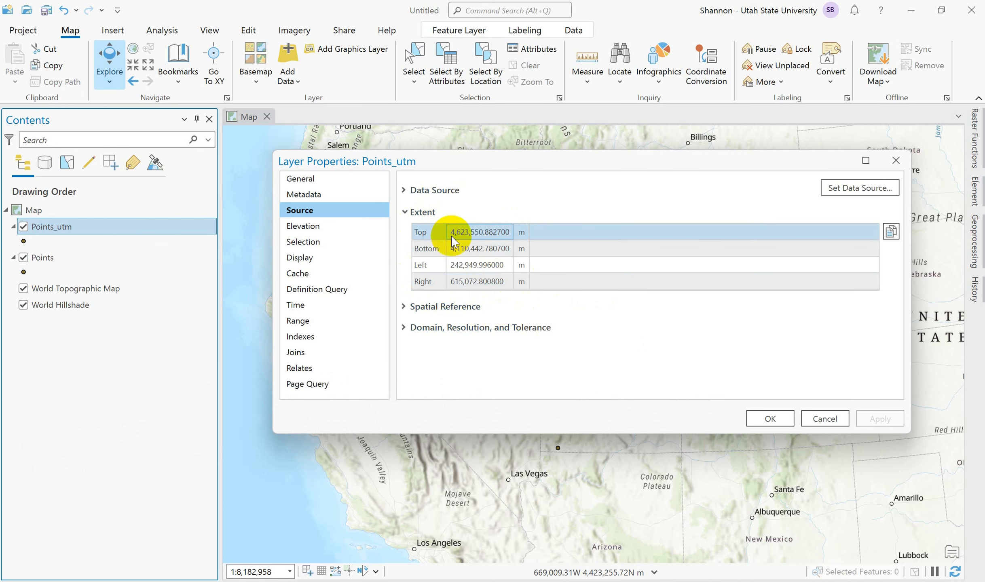
pyautogui.click(485, 233)
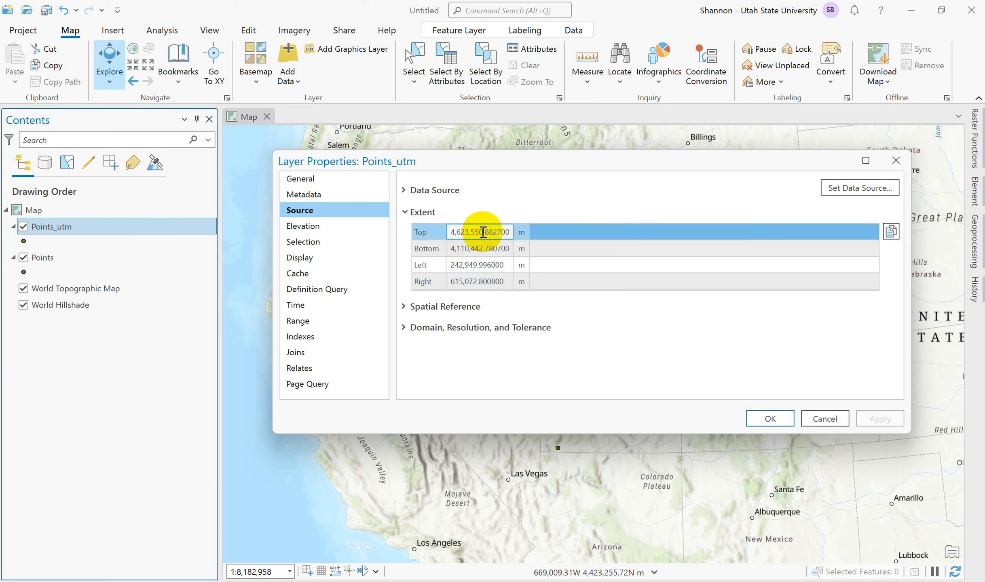
pyautogui.click(526, 233)
pyautogui.click(576, 223)
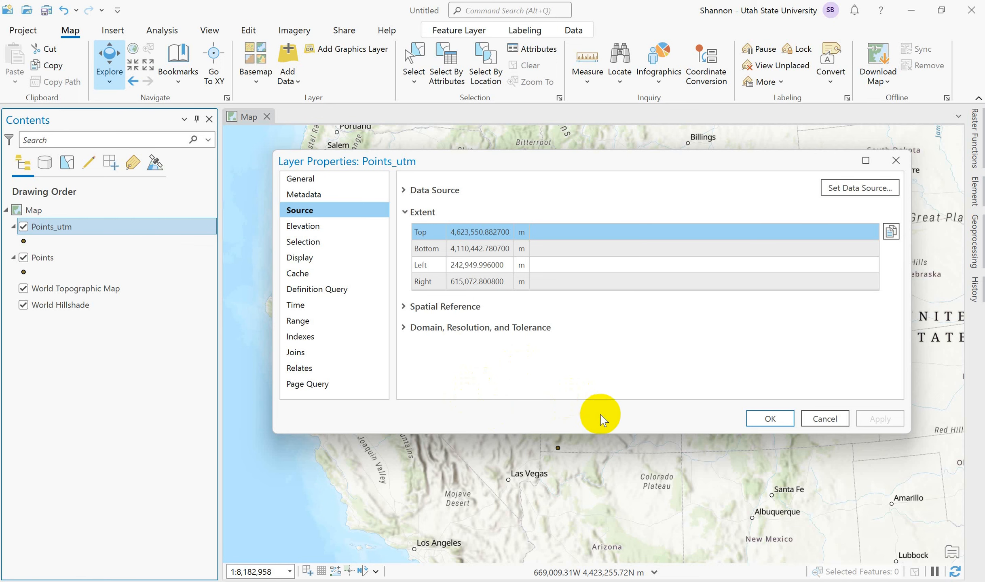
pyautogui.moveTo(646, 166); pyautogui.dragTo(609, 117)
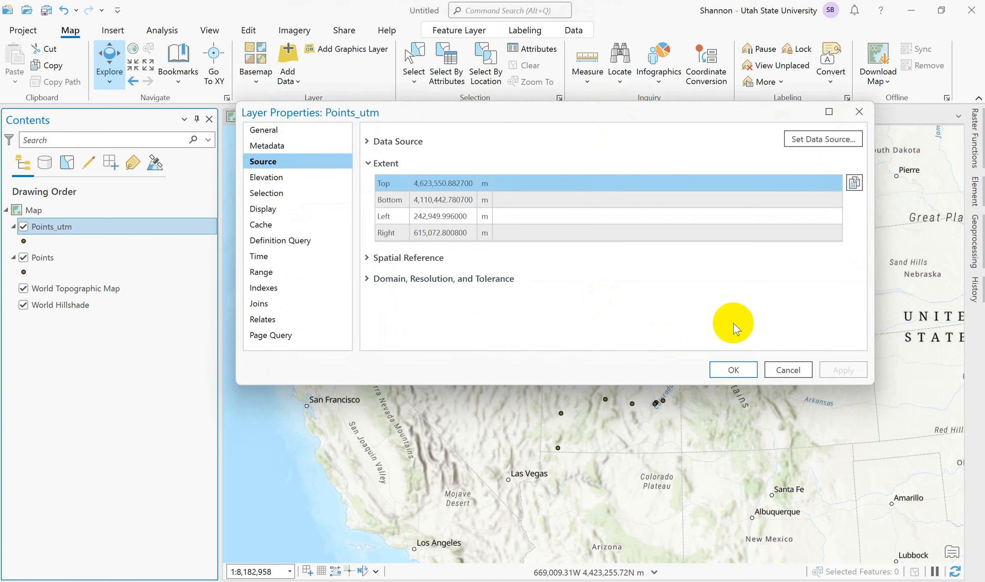